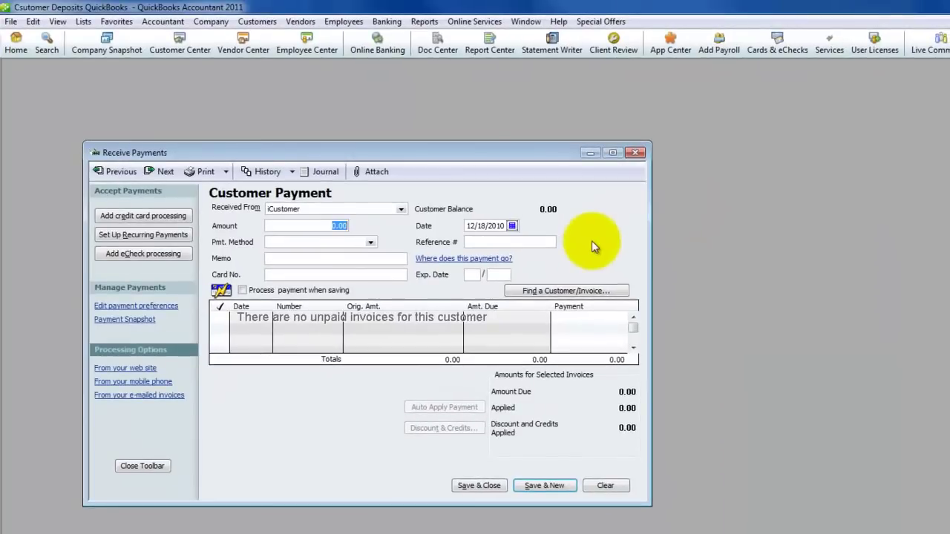
# Step: Enter a 2,000.00 payment for iCustomer, then save and close it, leaving the overpayment as a customer credit
pyautogui.write('0.00')
pyautogui.press('Tab')
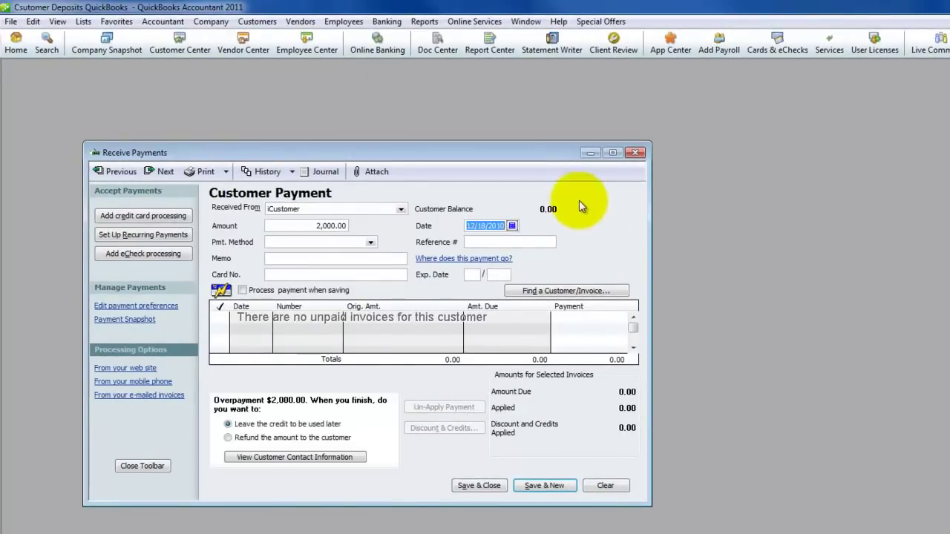
pyautogui.click(480, 485)
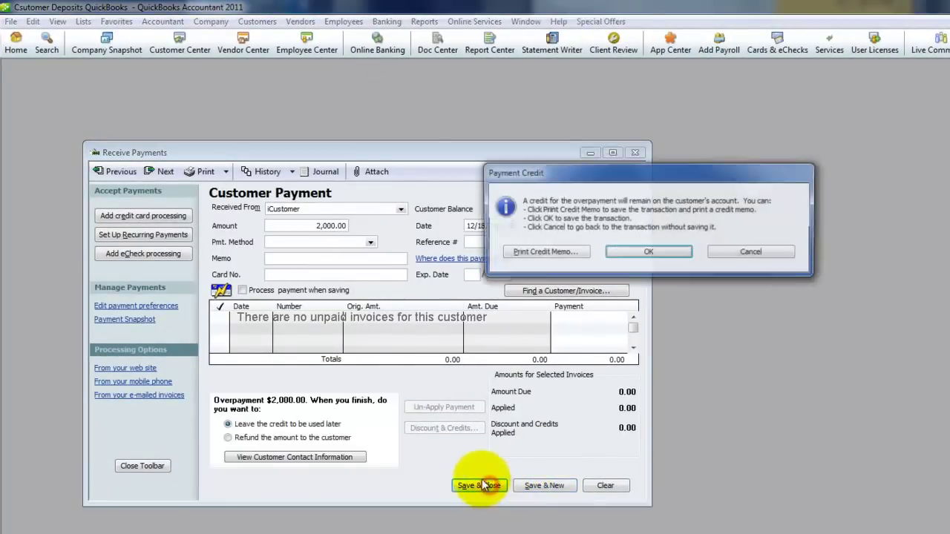
pyautogui.click(645, 253)
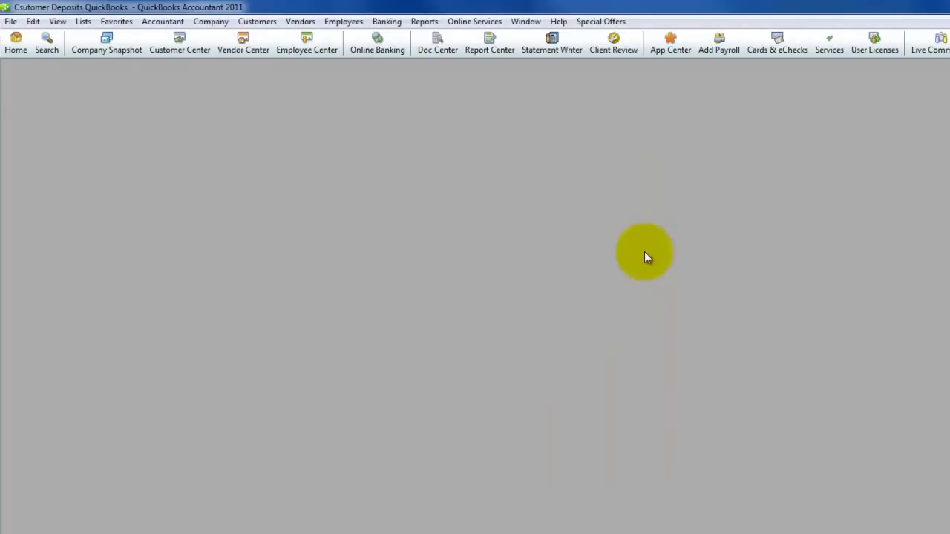
# Step: Run the Open Invoices report from the customer and receivables reports, and move and enlarge its window
pyautogui.click(423, 22)
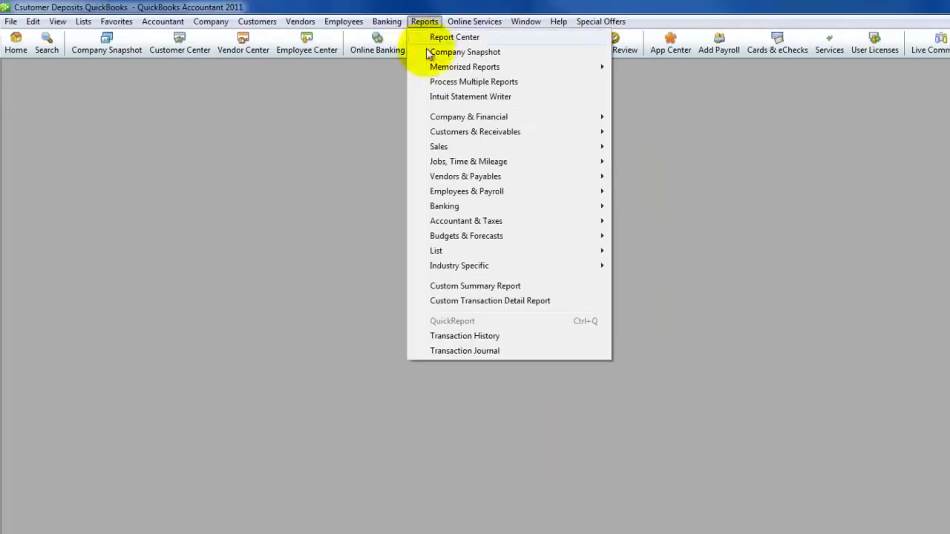
pyautogui.moveTo(454, 118)
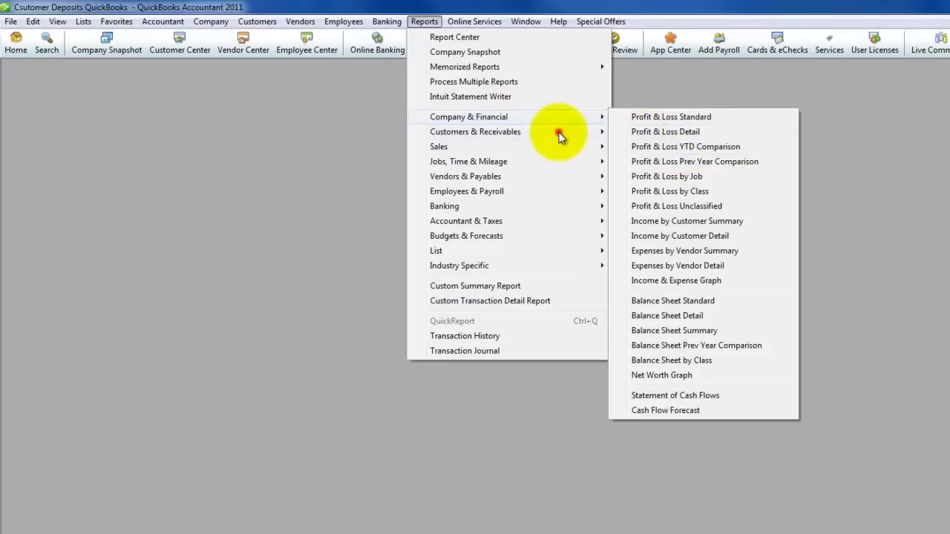
pyautogui.moveTo(495, 131)
pyautogui.click(651, 191)
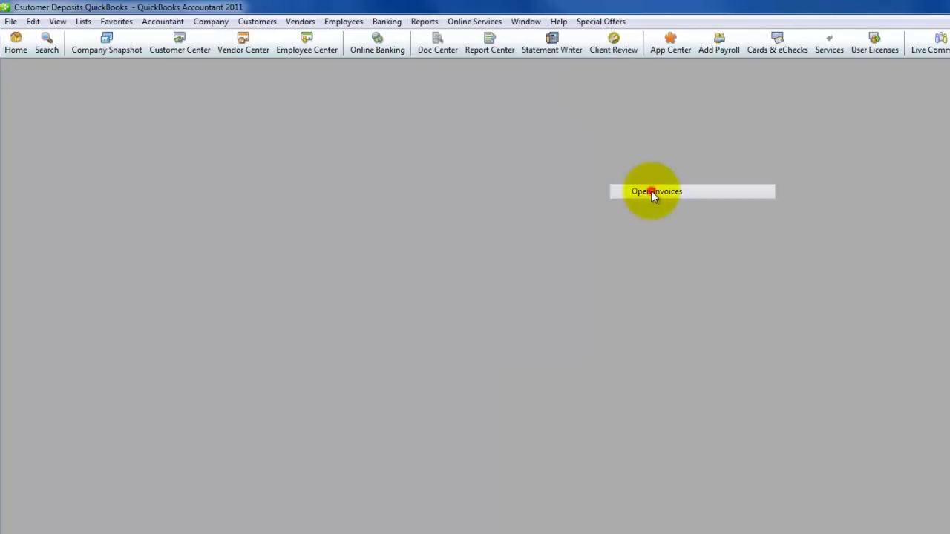
pyautogui.moveTo(499, 194); pyautogui.dragTo(758, 141)
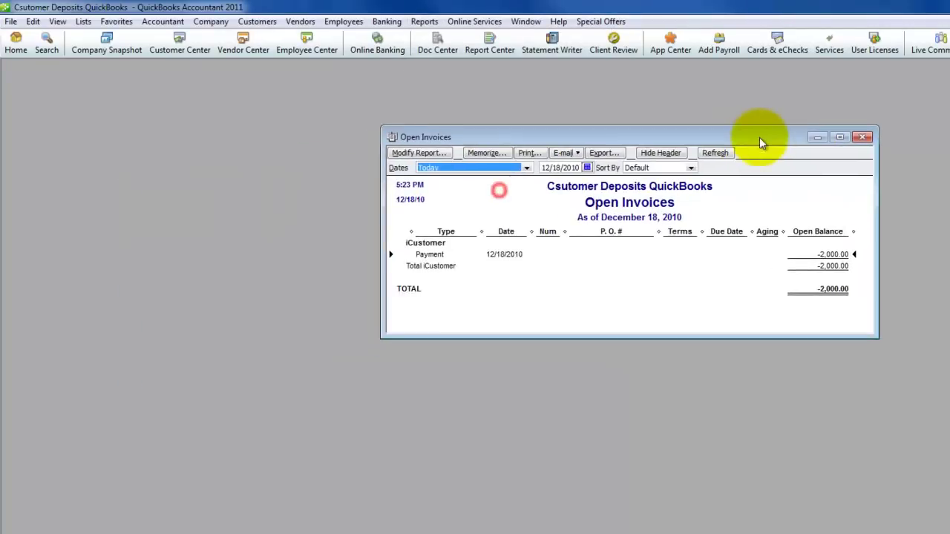
pyautogui.moveTo(946, 377); pyautogui.dragTo(949, 441)
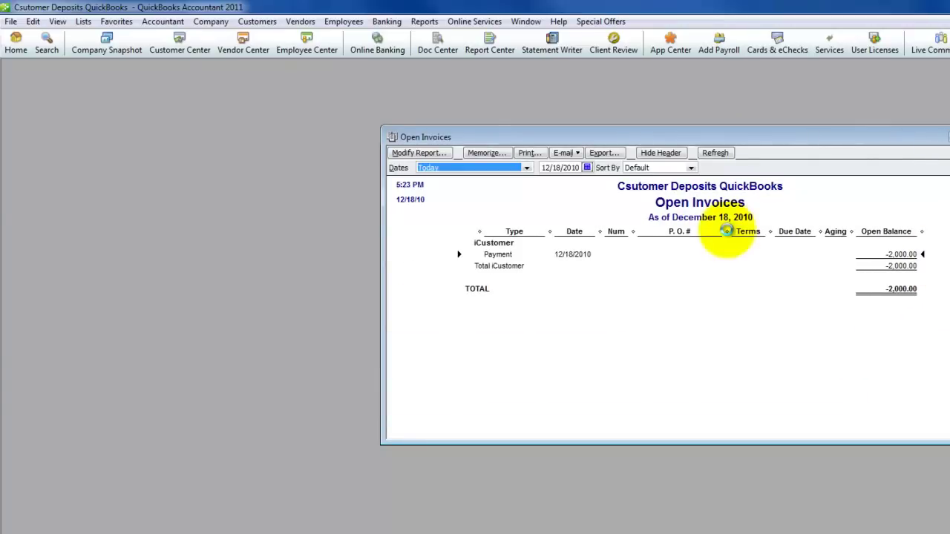
# Step: Start a new invoice for iCustomer and maximize the invoice window
pyautogui.hotkey('ctrl', 'i')
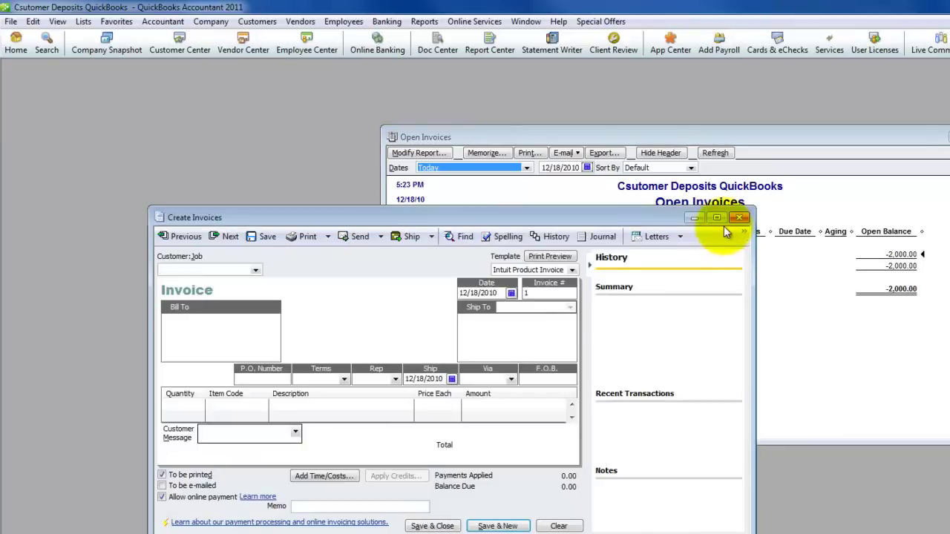
pyautogui.write('iCustomer')
pyautogui.press('Tab')
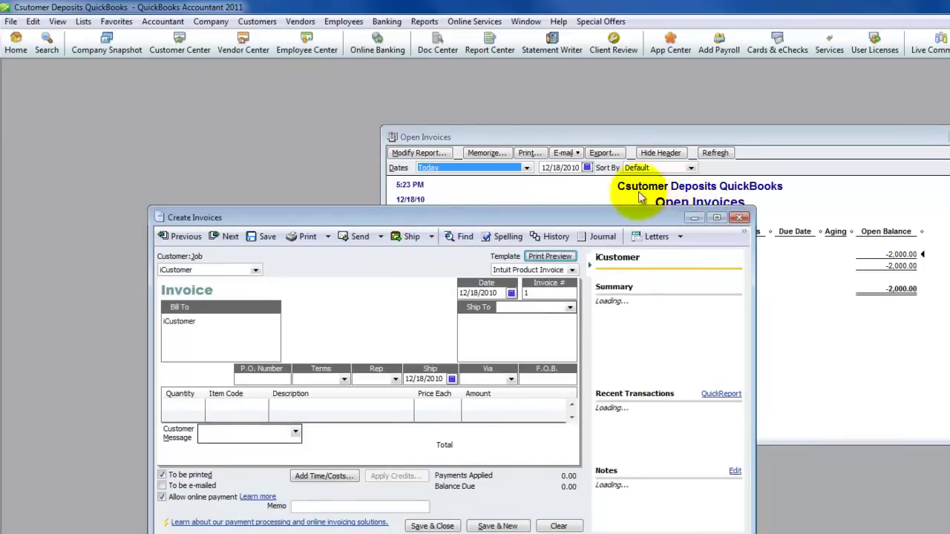
pyautogui.click(716, 217)
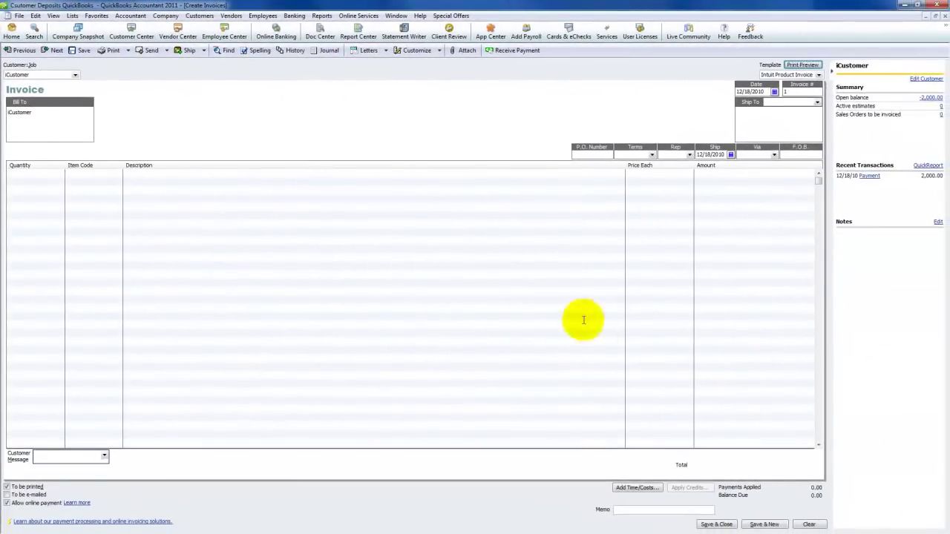
# Step: Add Lighting on the invoice's first line as a new Service item assigned to the Sales account
pyautogui.click(133, 173)
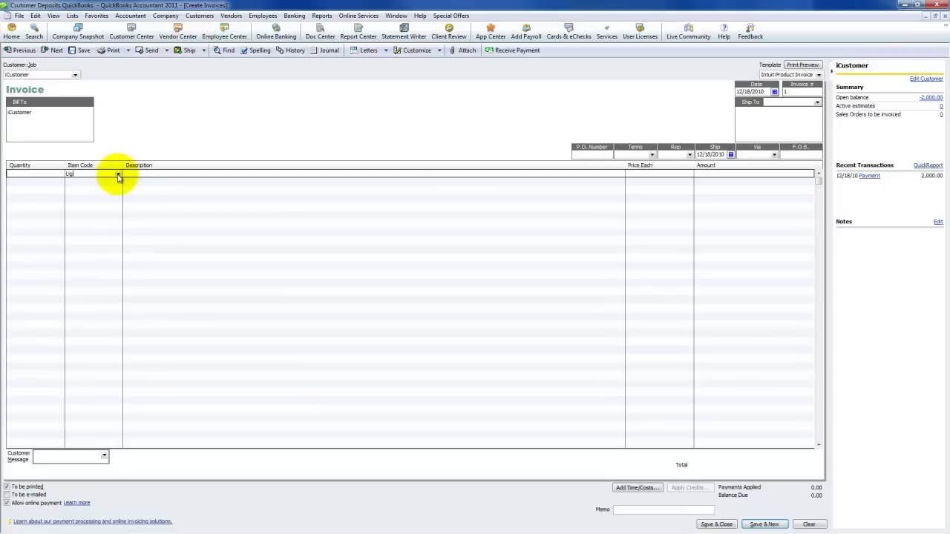
pyautogui.write('g')
pyautogui.press('Tab')
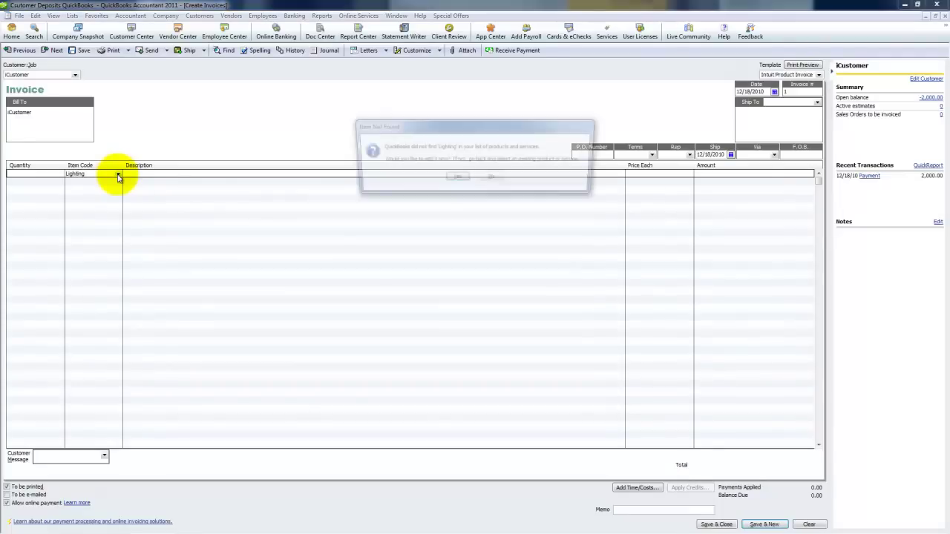
pyautogui.click(454, 179)
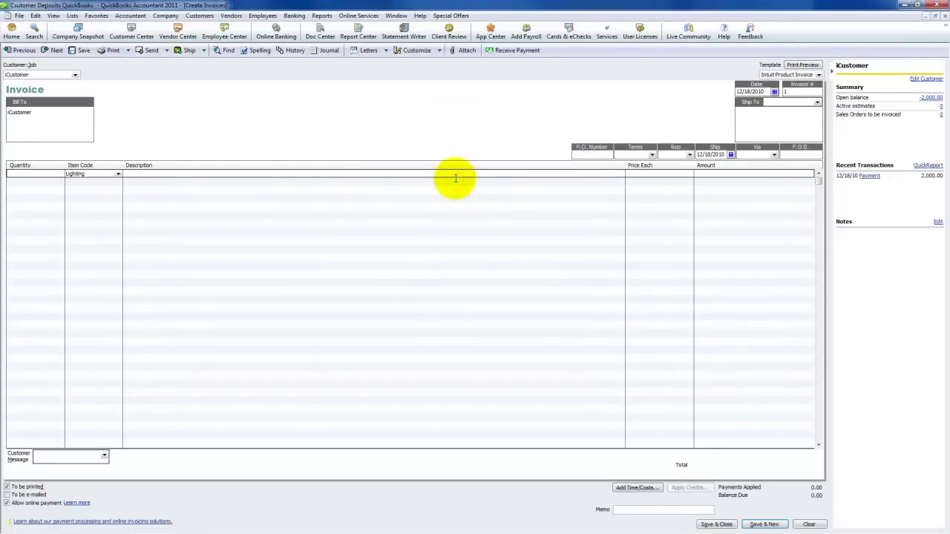
pyautogui.click(53, 116)
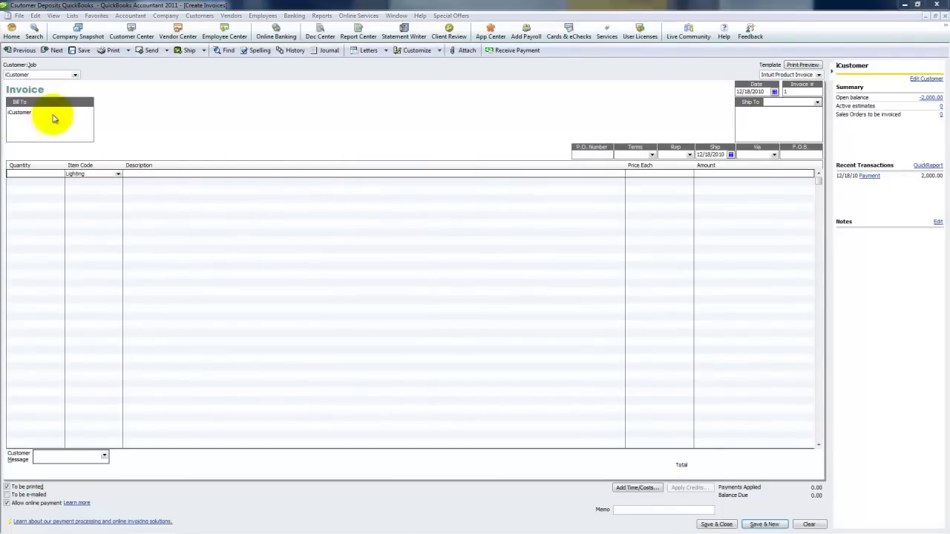
pyautogui.moveTo(259, 259); pyautogui.dragTo(275, 264)
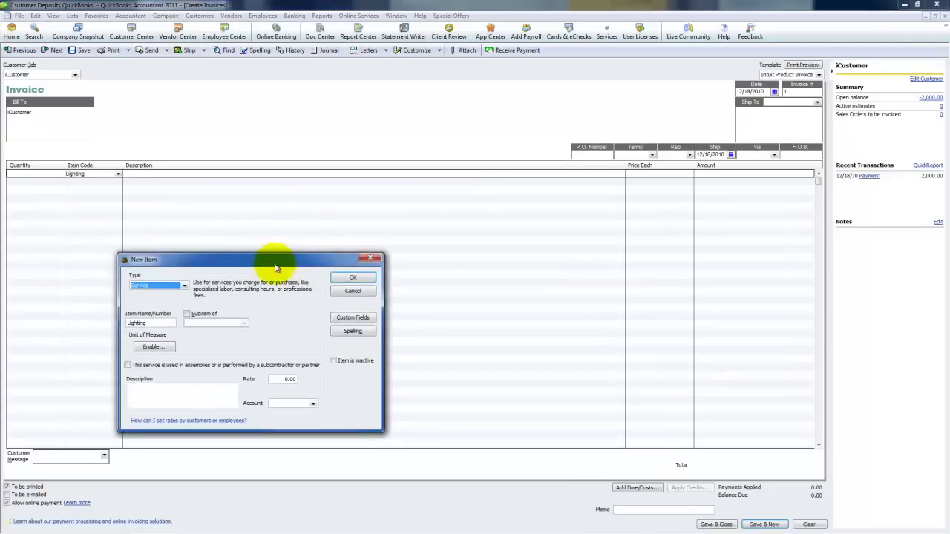
pyautogui.click(353, 279)
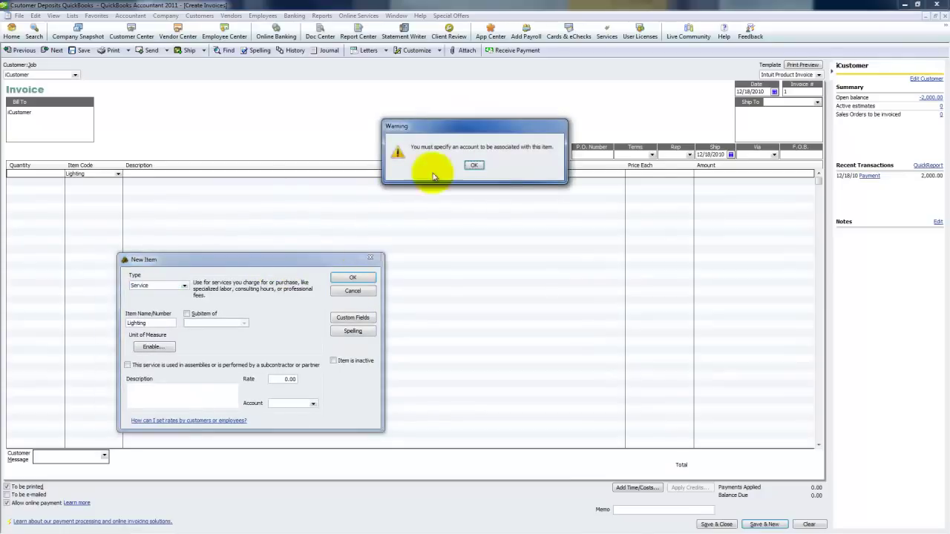
pyautogui.click(475, 164)
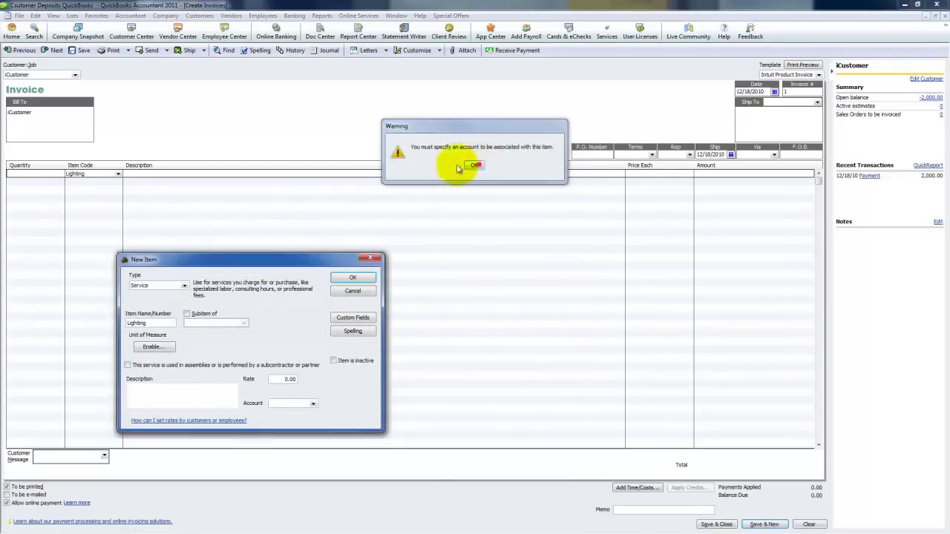
pyautogui.click(297, 403)
pyautogui.click(297, 416)
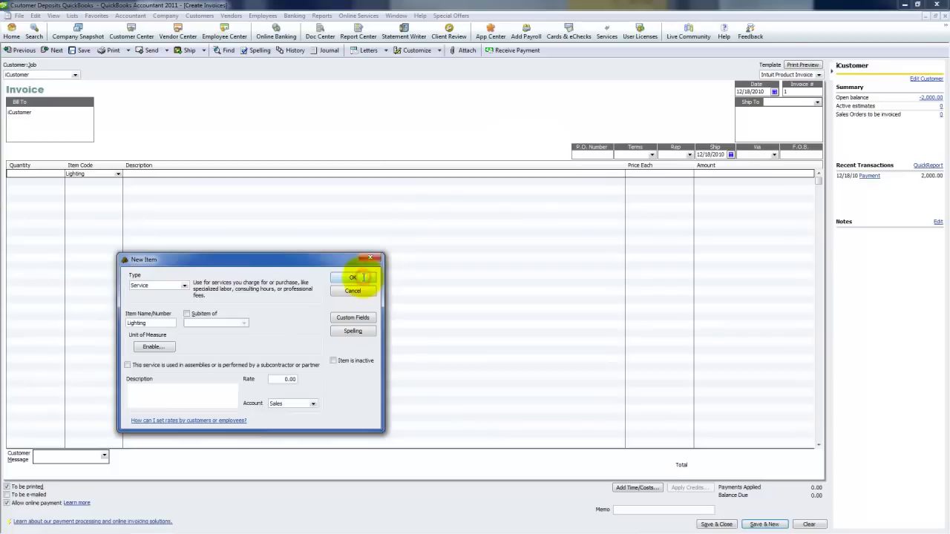
pyautogui.click(353, 277)
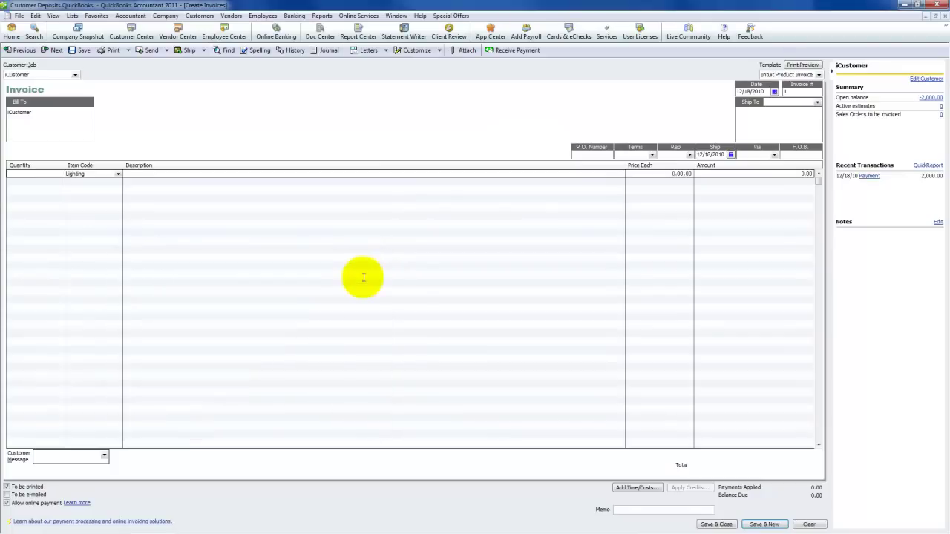
# Step: Set the price of the Lighting line on the invoice to 5,000.00
pyautogui.click(117, 174)
pyautogui.click(117, 174)
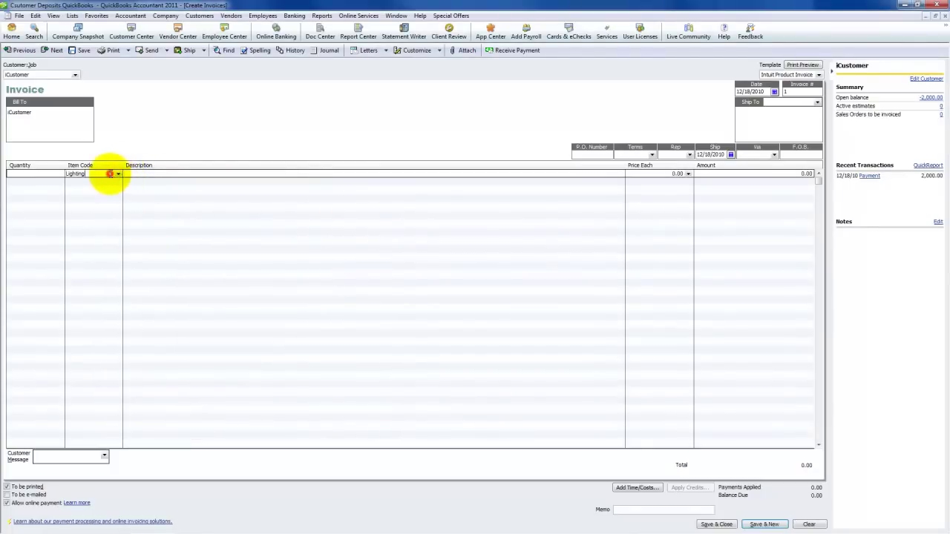
pyautogui.press('Tab')
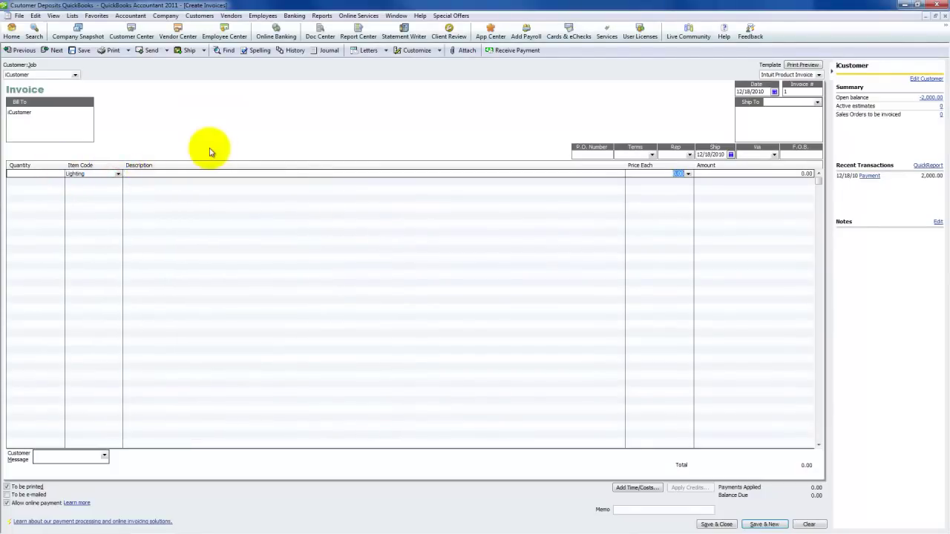
pyautogui.write('500.00')
pyautogui.press('Tab')
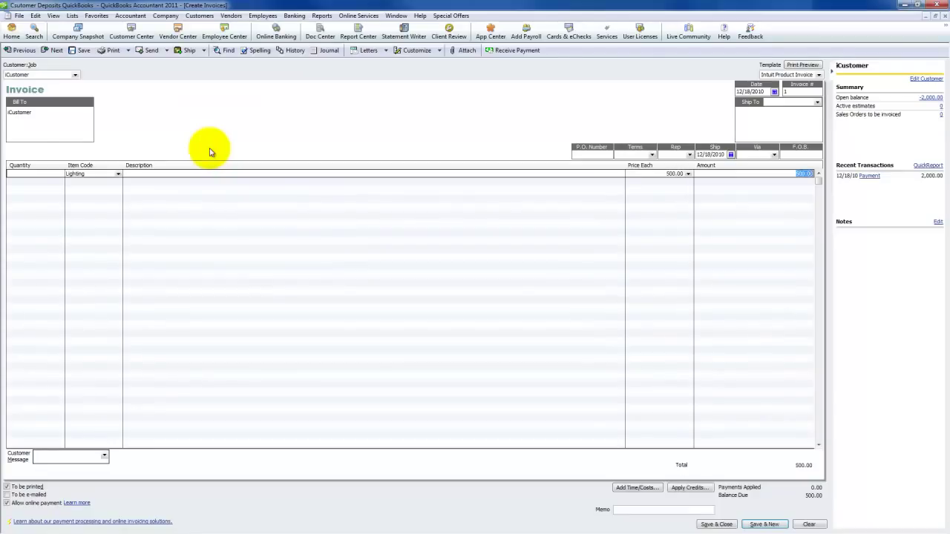
pyautogui.hotkey('shift', 'Tab')
pyautogui.write('5000.0')
pyautogui.press('Tab')
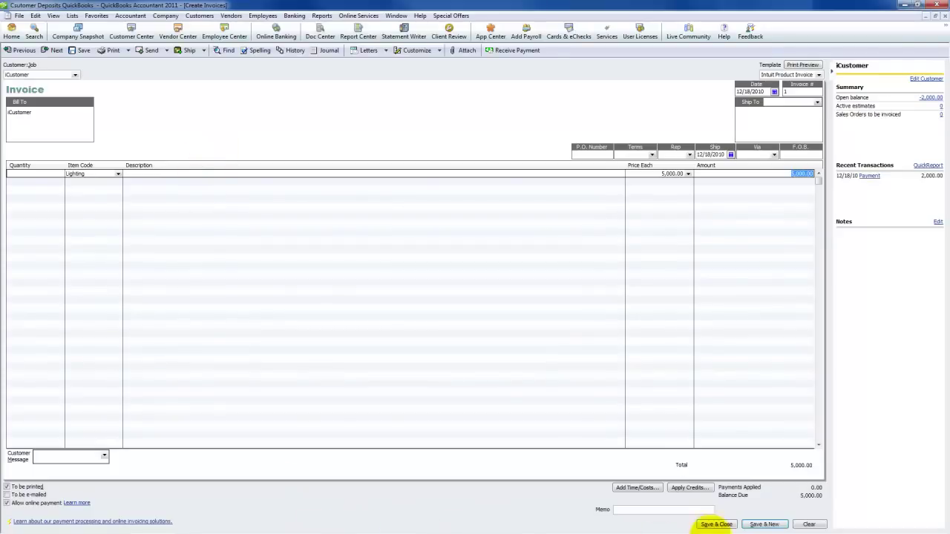
# Step: Record the invoice and apply the available 2,000.00 customer credit to it
pyautogui.click(690, 489)
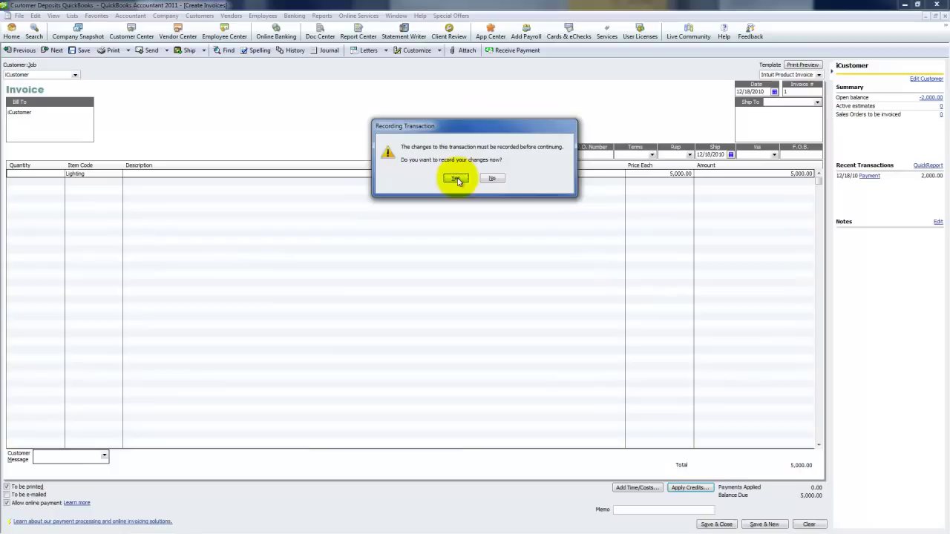
pyautogui.click(455, 178)
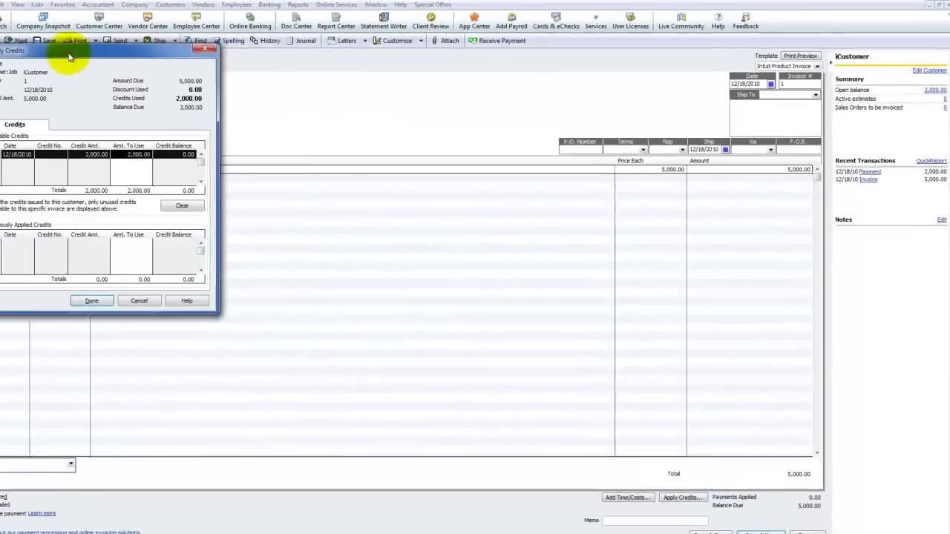
pyautogui.moveTo(69, 54); pyautogui.dragTo(434, 103)
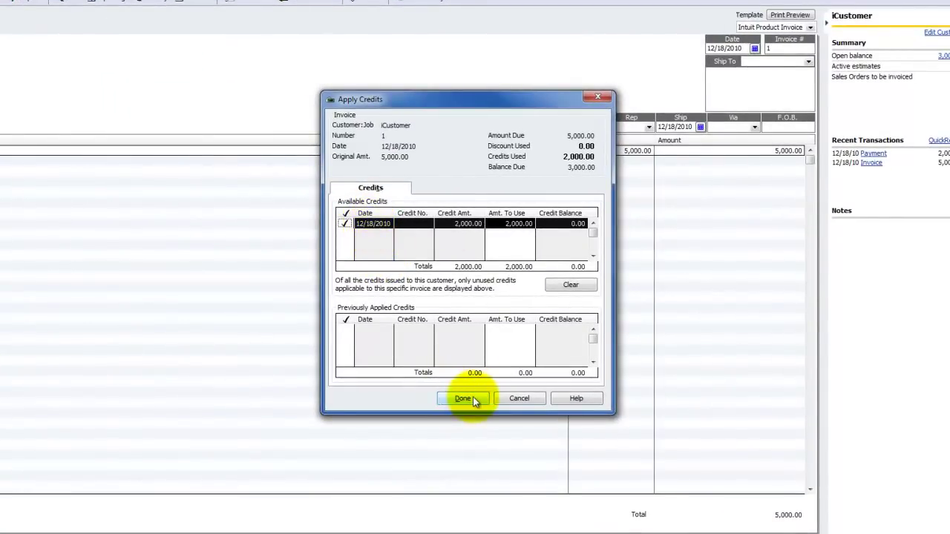
pyautogui.click(472, 398)
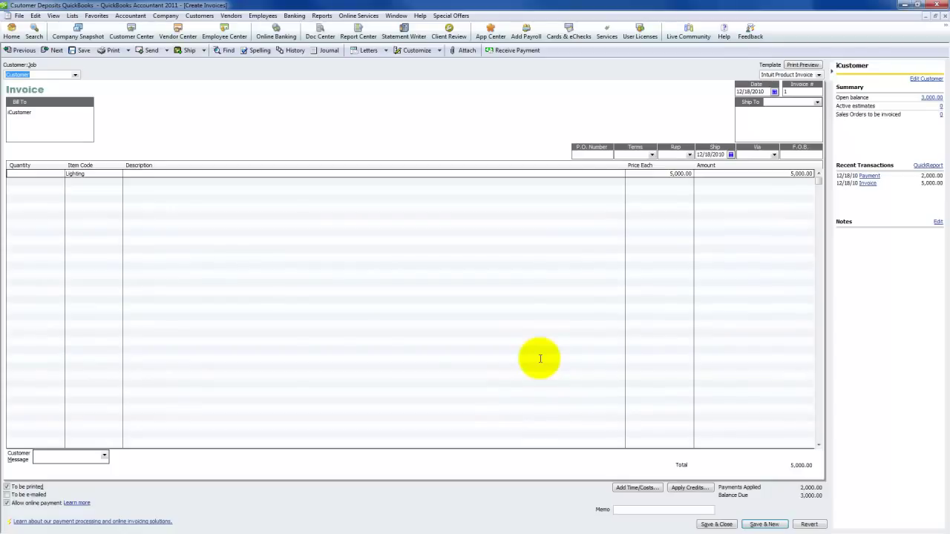
# Step: Close the invoice and refresh the Open Invoices report to check the customer's open balance
pyautogui.click(469, 113)
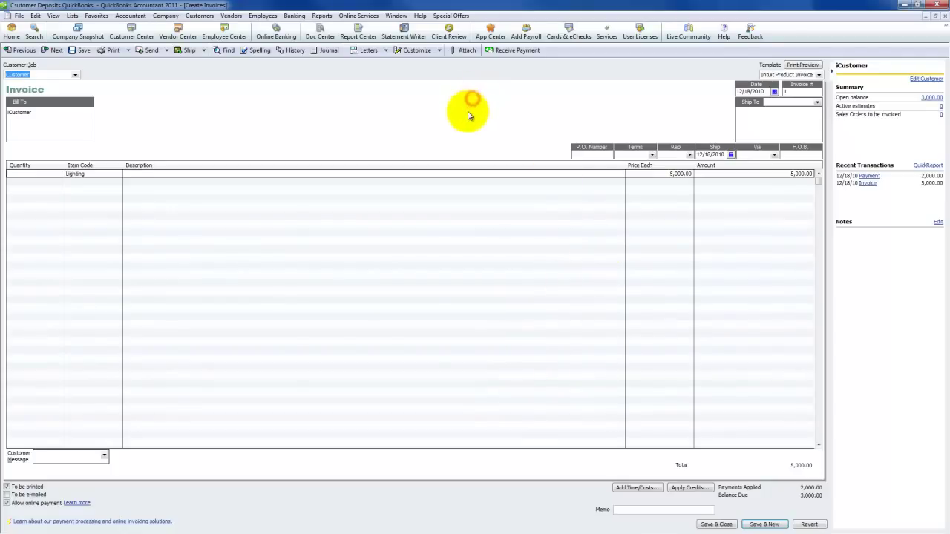
pyautogui.click(945, 16)
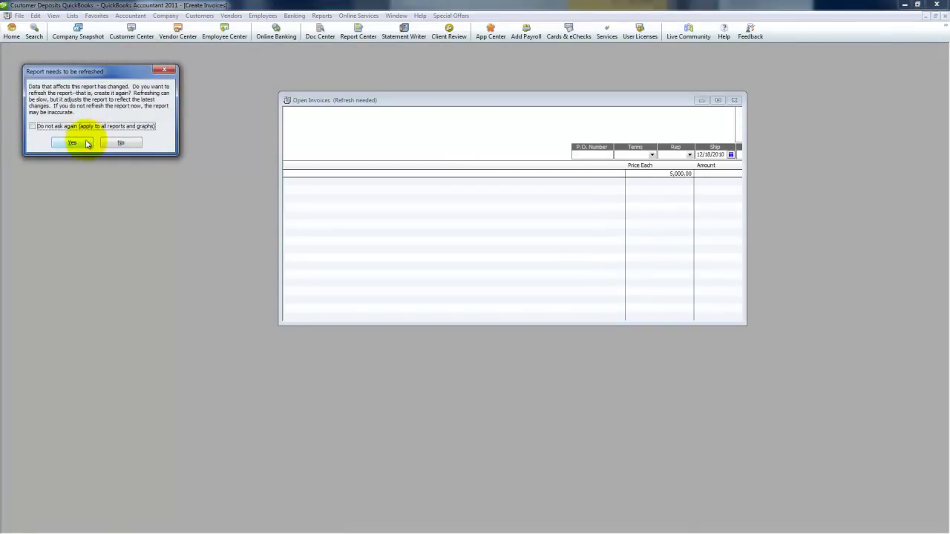
pyautogui.click(75, 143)
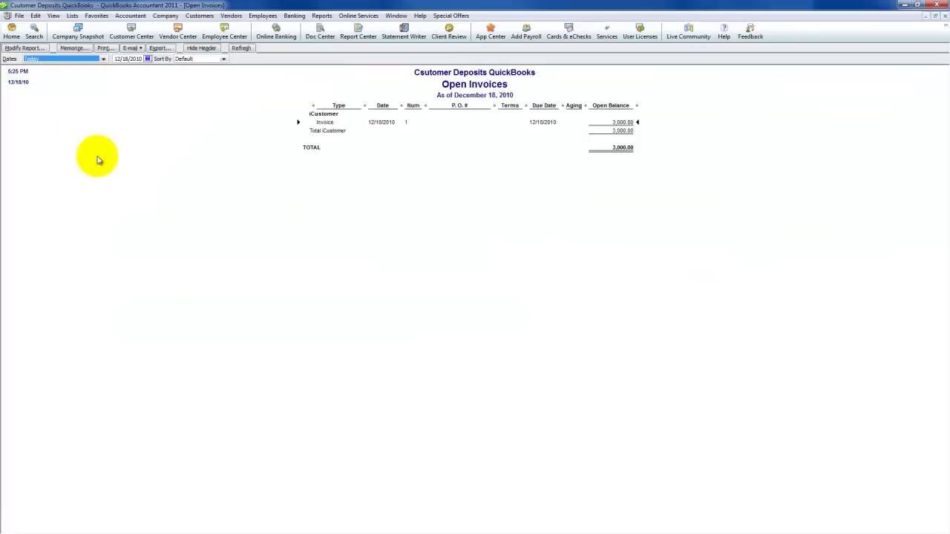
# Step: Open iCustomer's invoice 1 from the Open Invoices report and delete it
pyautogui.click(622, 132)
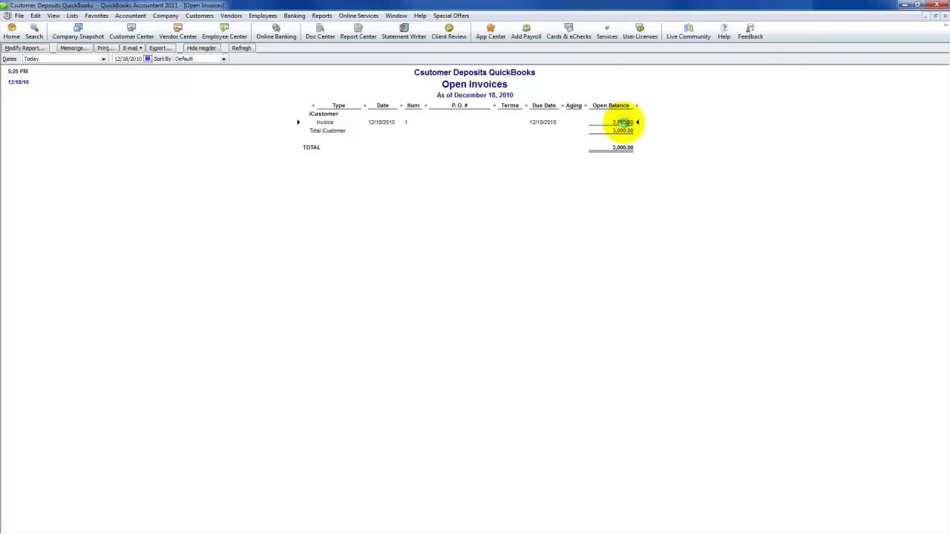
pyautogui.doubleClick(623, 122)
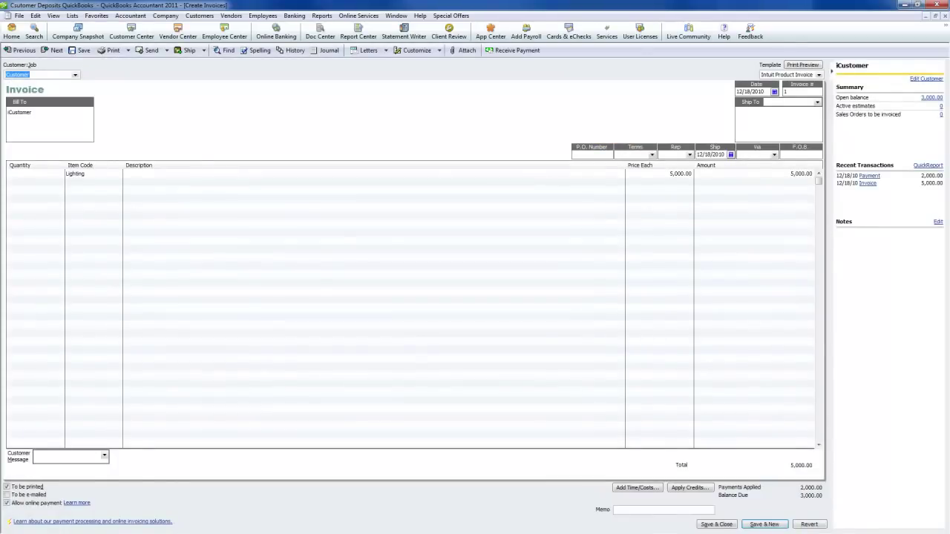
pyautogui.hotkey('ctrl', 'd')
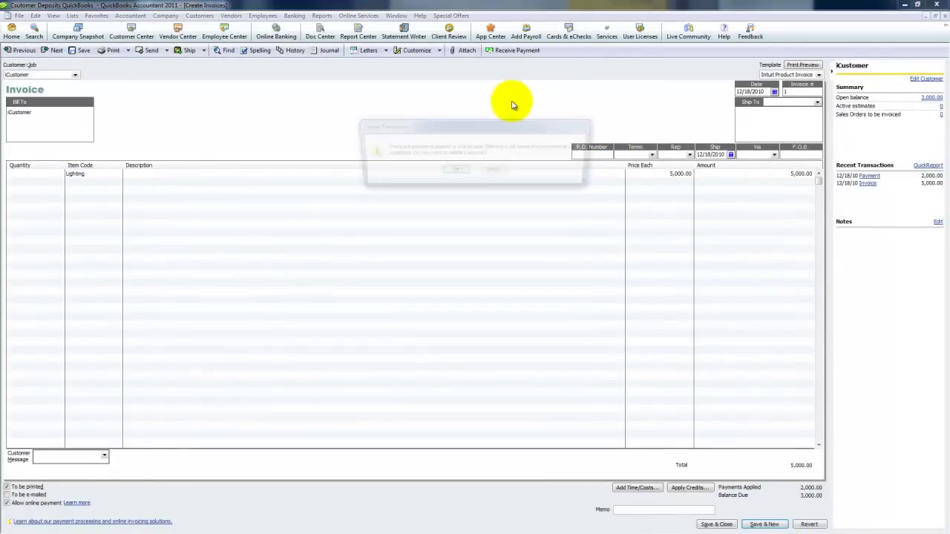
pyautogui.click(452, 169)
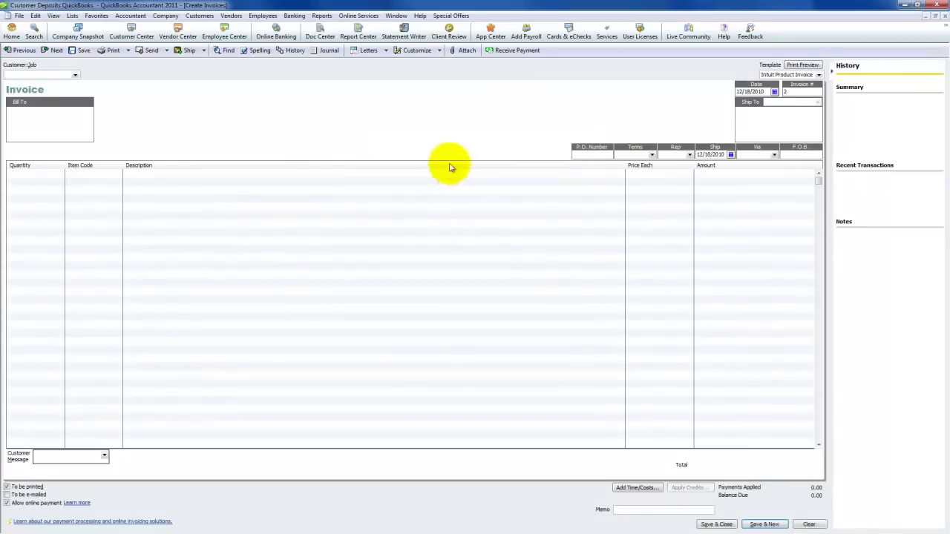
# Step: Close the invoice form, refresh the Open Invoices report, and delete iCustomer's payment listed there
pyautogui.click(944, 15)
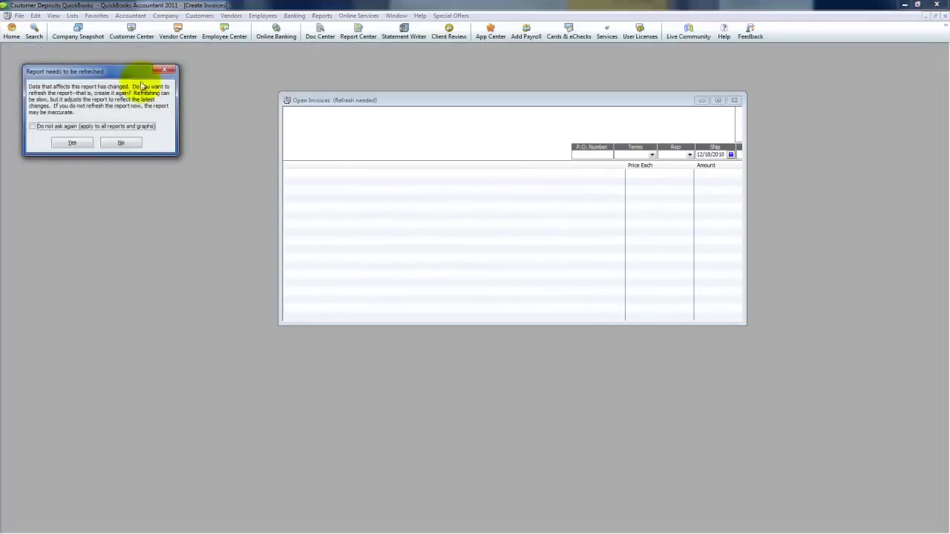
pyautogui.click(72, 143)
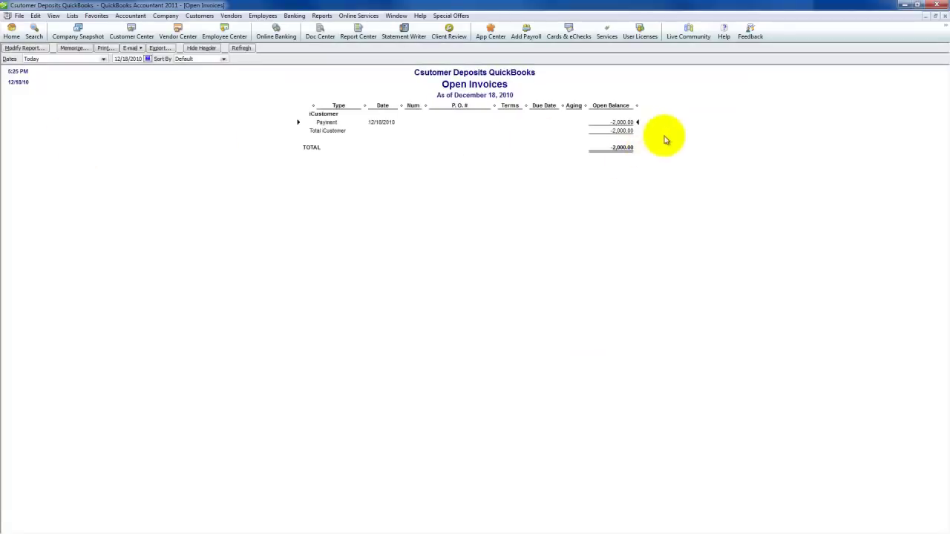
pyautogui.doubleClick(618, 122)
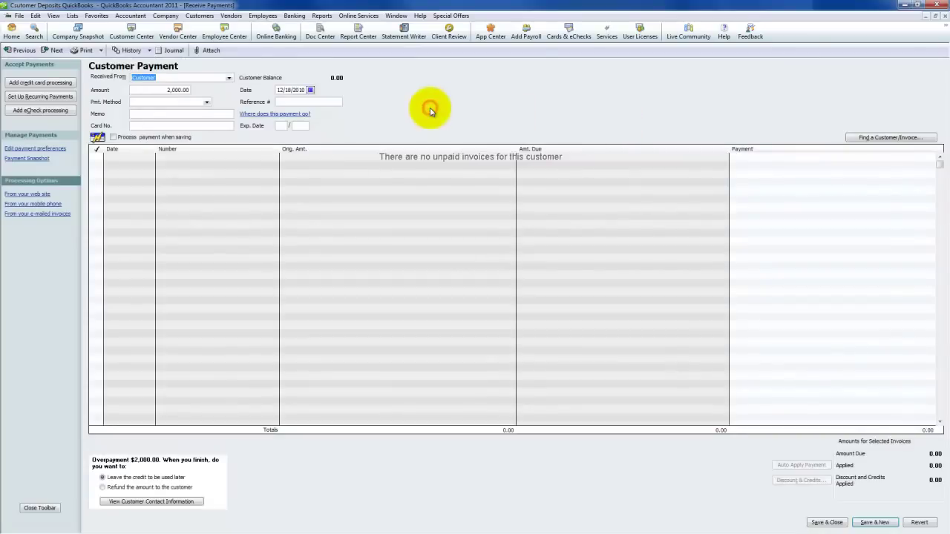
pyautogui.hotkey('ctrl', 'd')
pyautogui.click(451, 165)
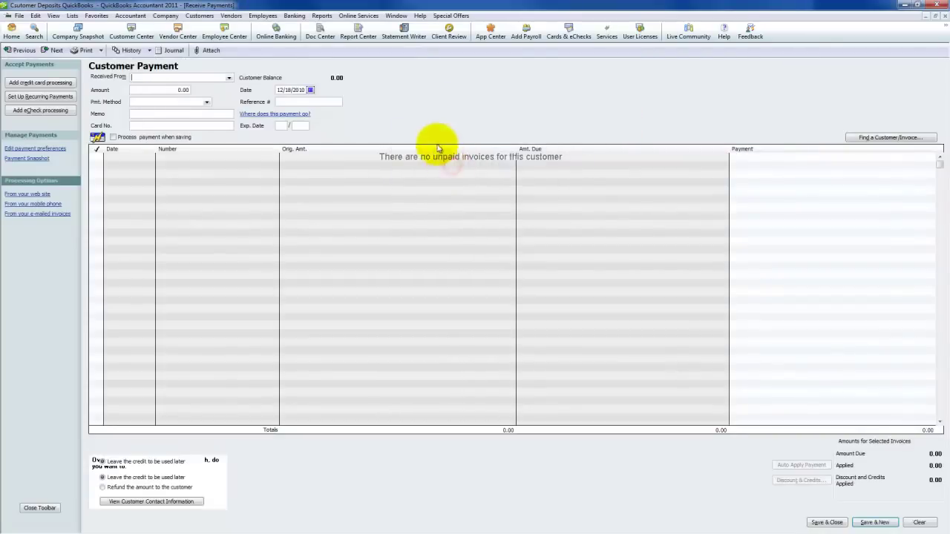
# Step: Close the payment form, refresh the Open Invoices report, and close the report
pyautogui.press('Escape')
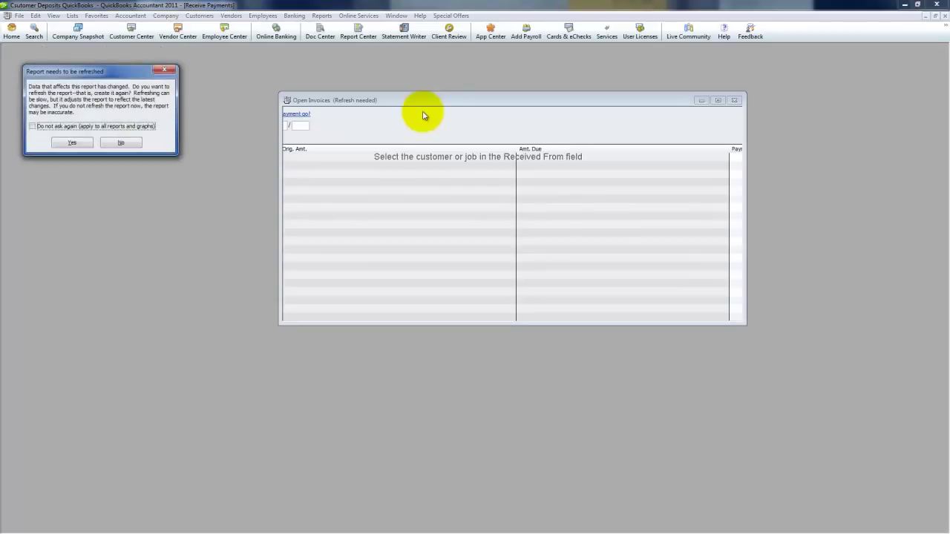
pyautogui.click(79, 143)
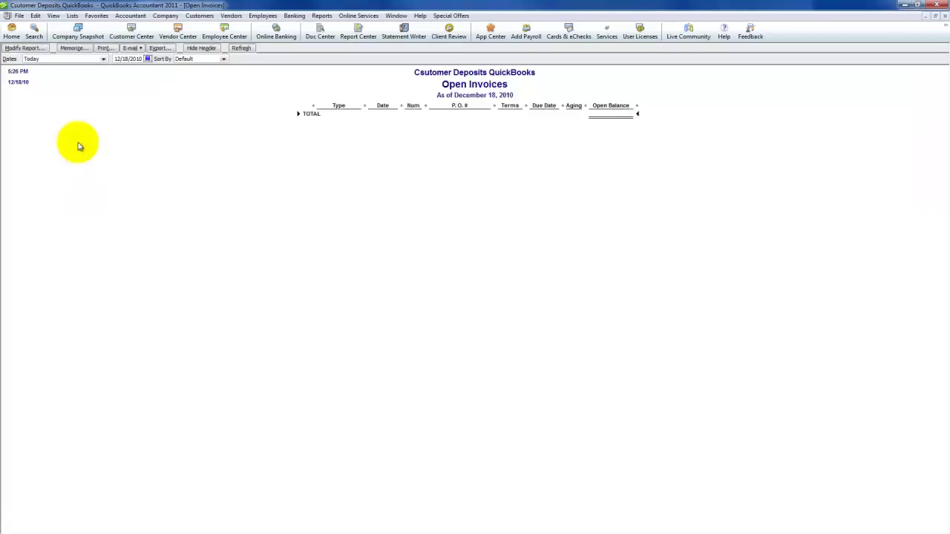
pyautogui.click(945, 17)
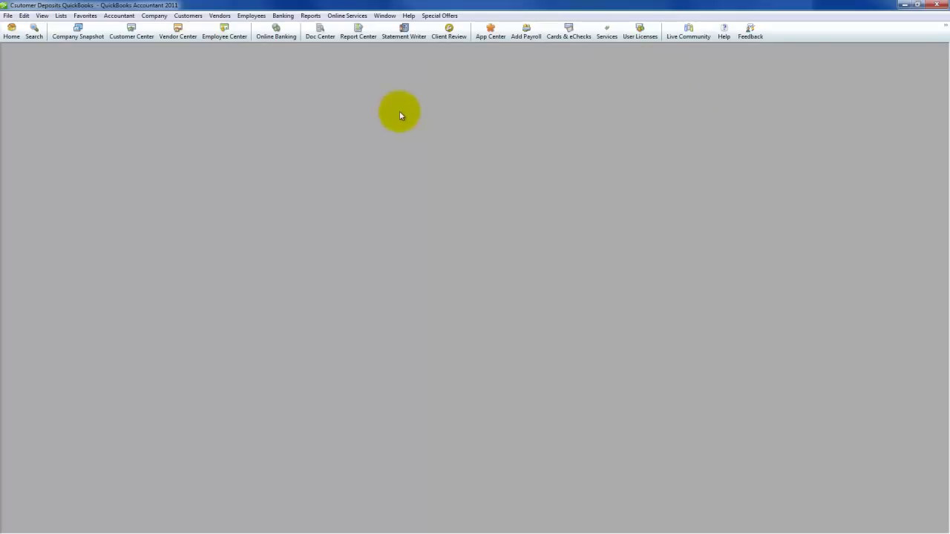
# Step: Start a new item in the Item List, turning off future display of the Add/Edit Multiple List Entries message
pyautogui.click(61, 15)
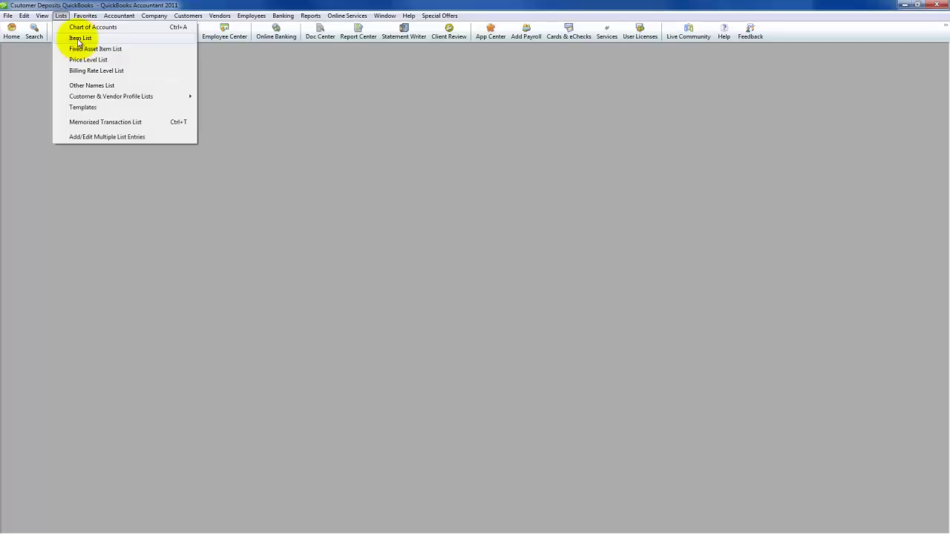
pyautogui.click(79, 38)
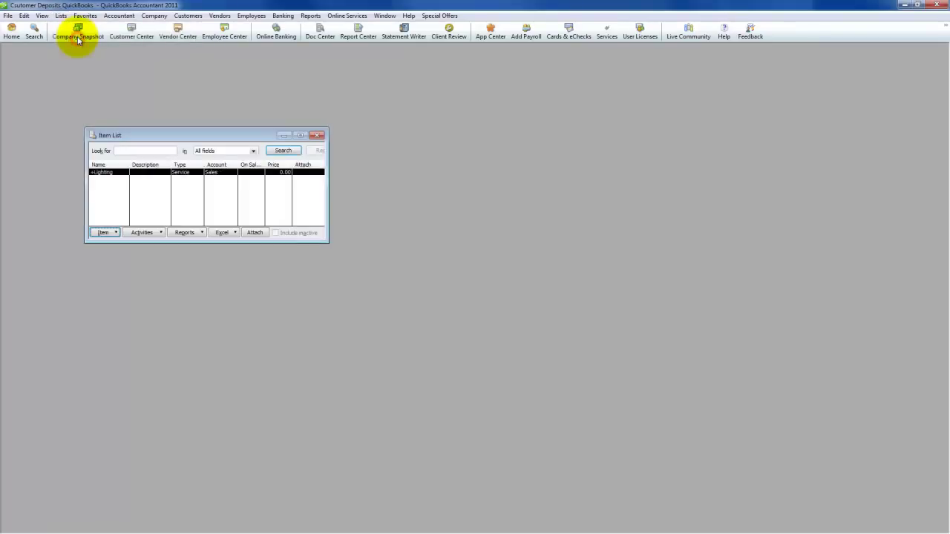
pyautogui.click(303, 137)
pyautogui.click(14, 526)
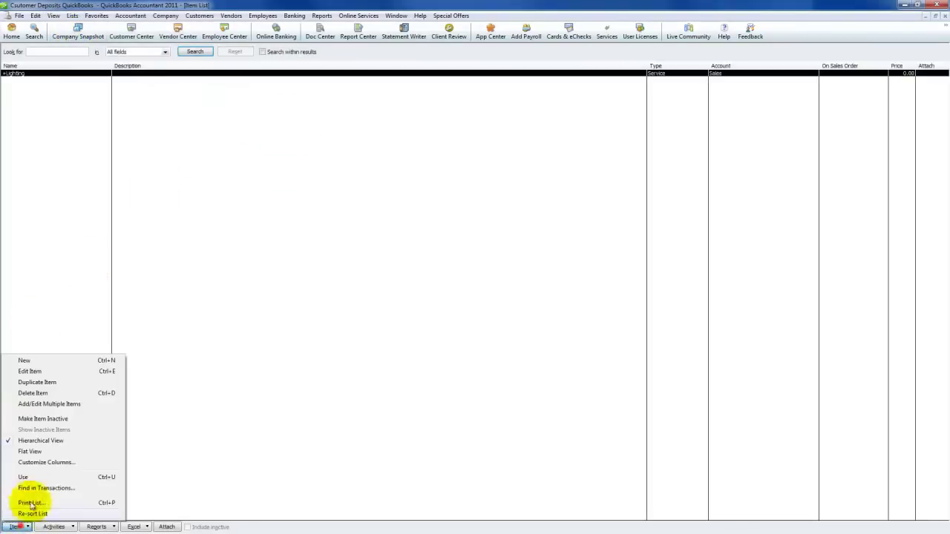
pyautogui.click(34, 359)
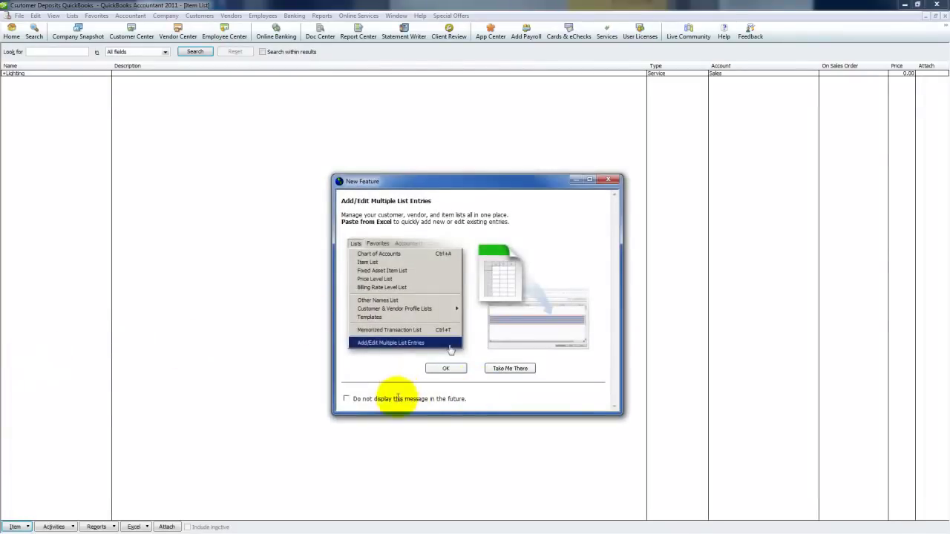
pyautogui.click(346, 398)
pyautogui.click(454, 368)
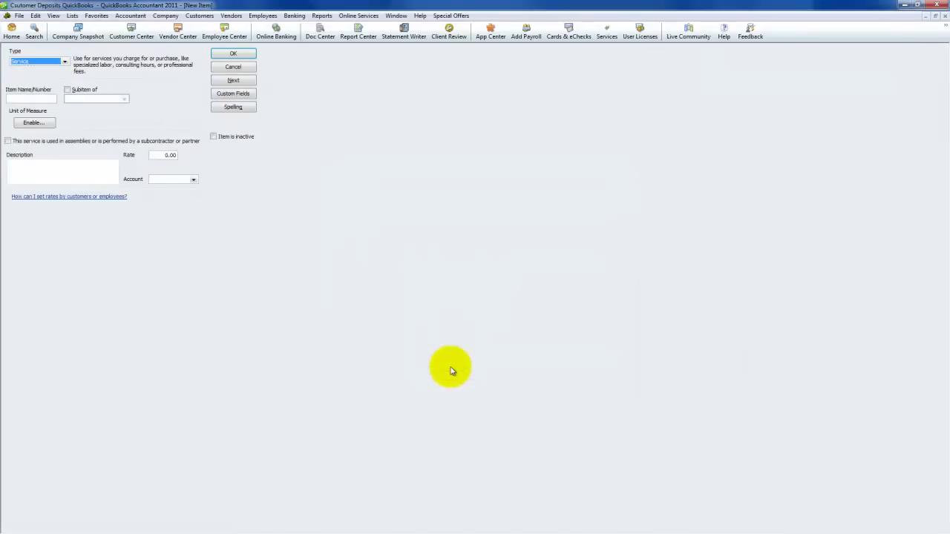
# Step: Name the new service item "deposit"
pyautogui.click(39, 97)
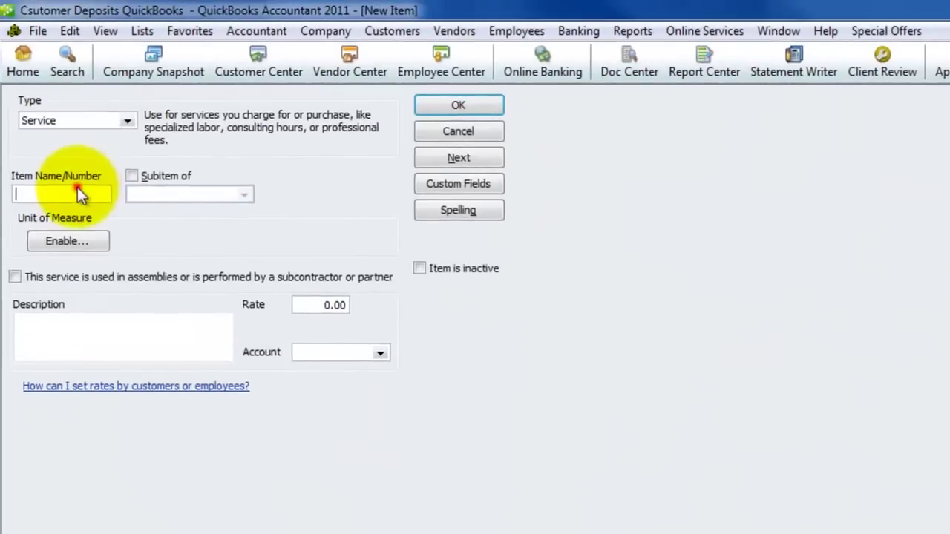
pyautogui.write('deposut')
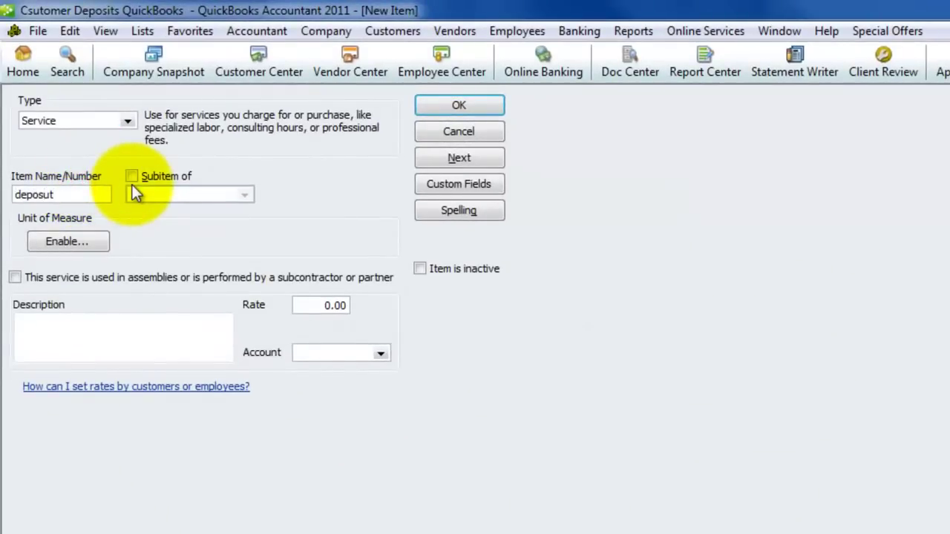
pyautogui.press('BackSpace')
pyautogui.press('BackSpace')
pyautogui.write('it')
pyautogui.press('Tab')
# Step: Assign the item to a new Customer Deposits account of type Other Current Liability, and save the account and item
pyautogui.click(356, 354)
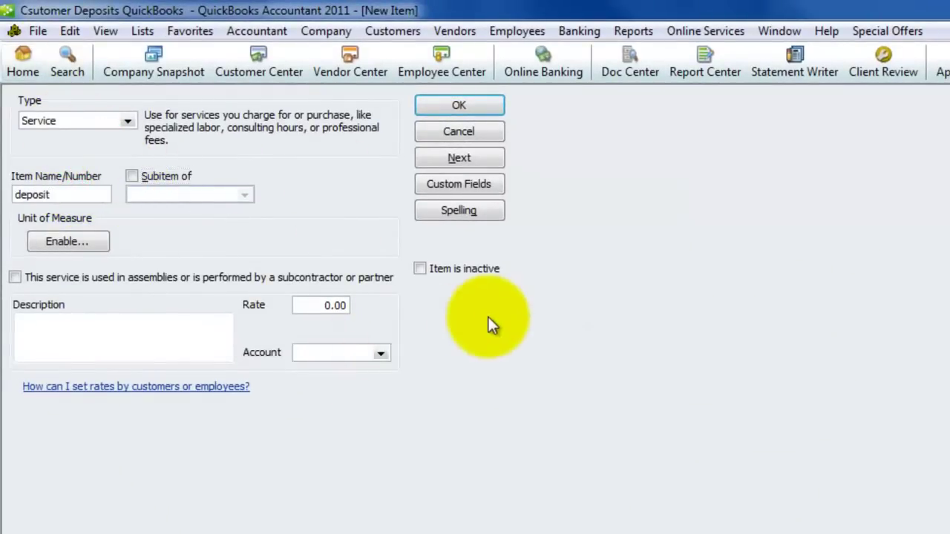
pyautogui.write('Customer Depos')
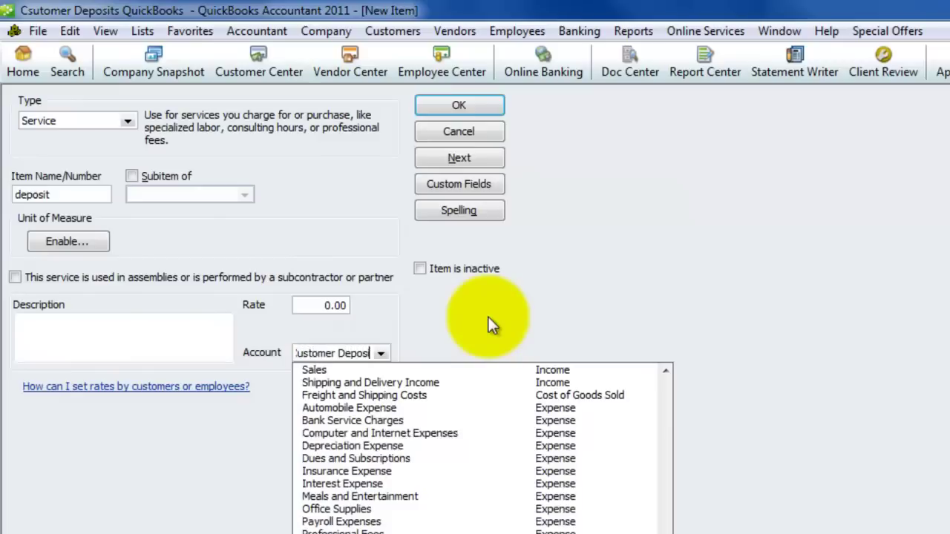
pyautogui.write('its')
pyautogui.press('Tab')
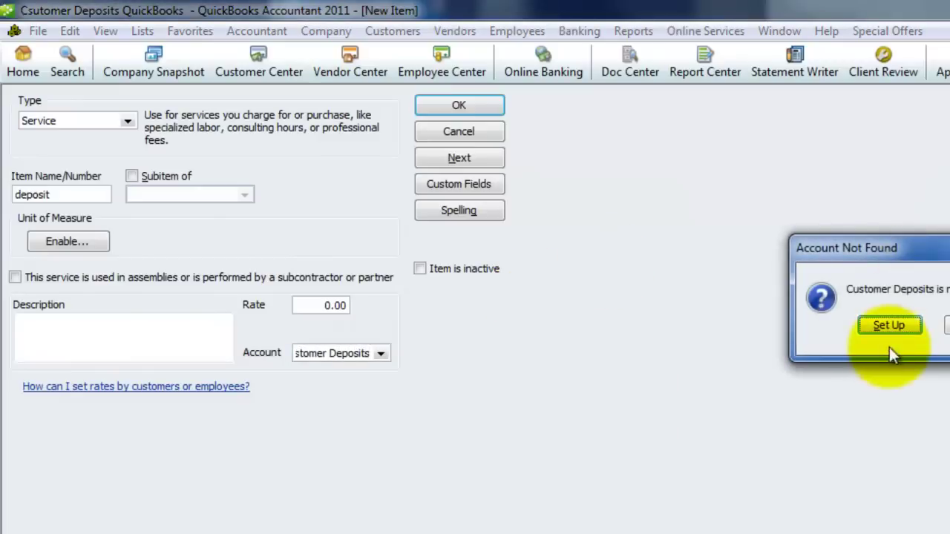
pyautogui.click(890, 328)
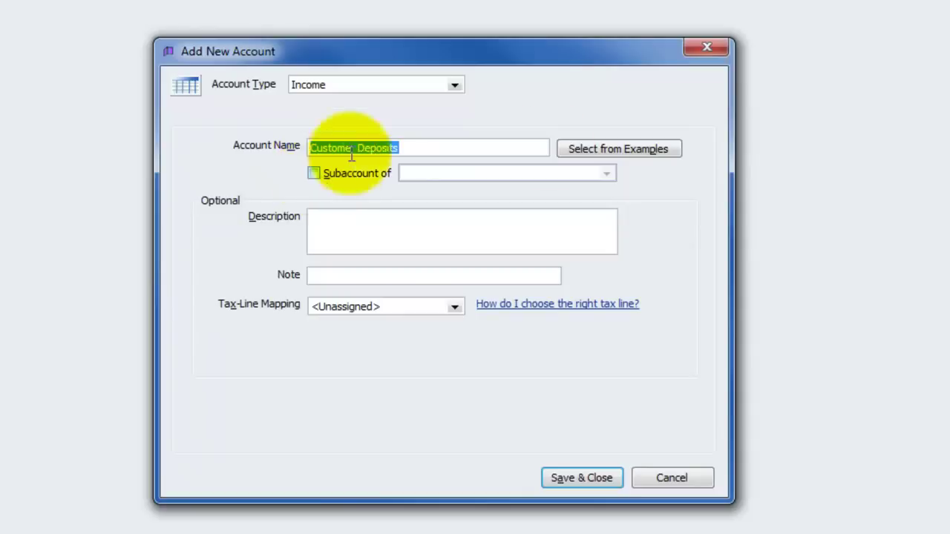
pyautogui.click(456, 85)
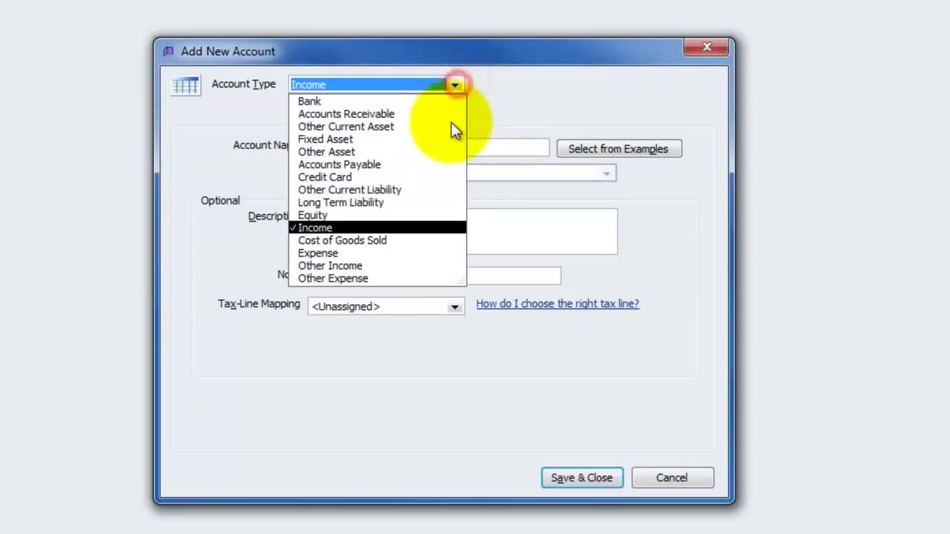
pyautogui.click(374, 190)
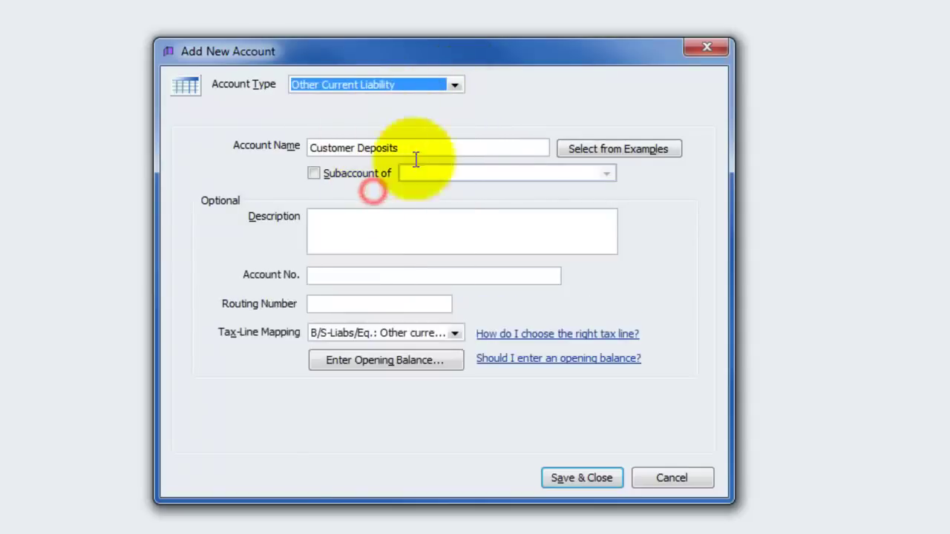
pyautogui.click(570, 481)
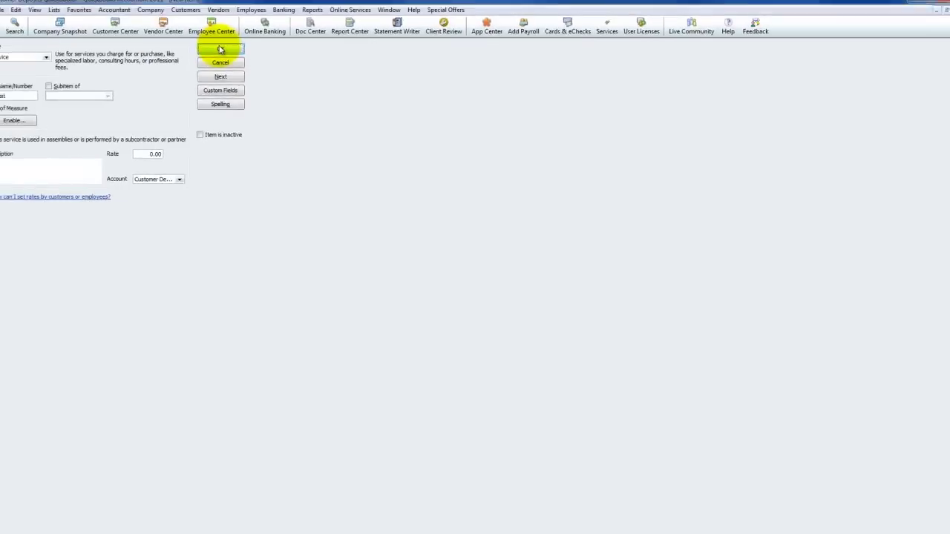
pyautogui.click(5, 26)
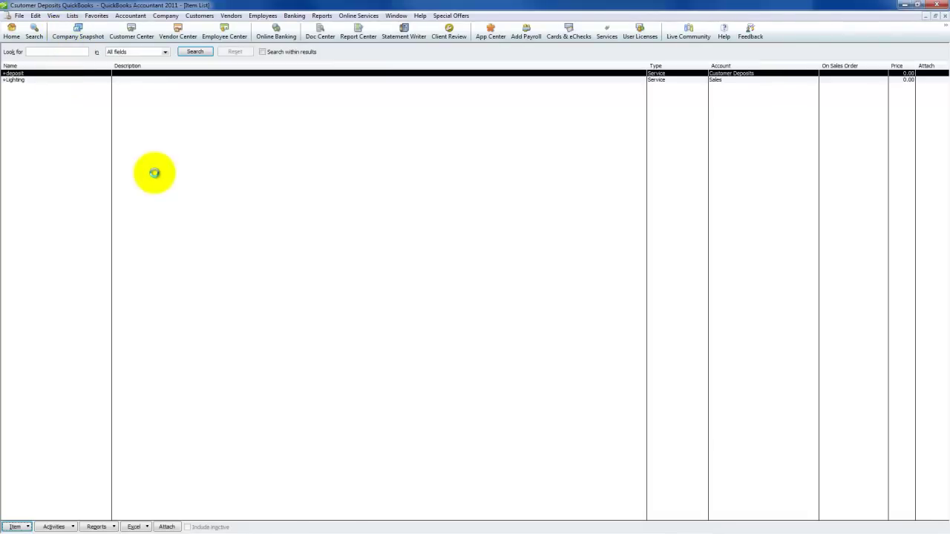
# Step: Create and save an invoice for iCustomer with the deposit item priced at 2,000.00
pyautogui.hotkey('ctrl', 'i')
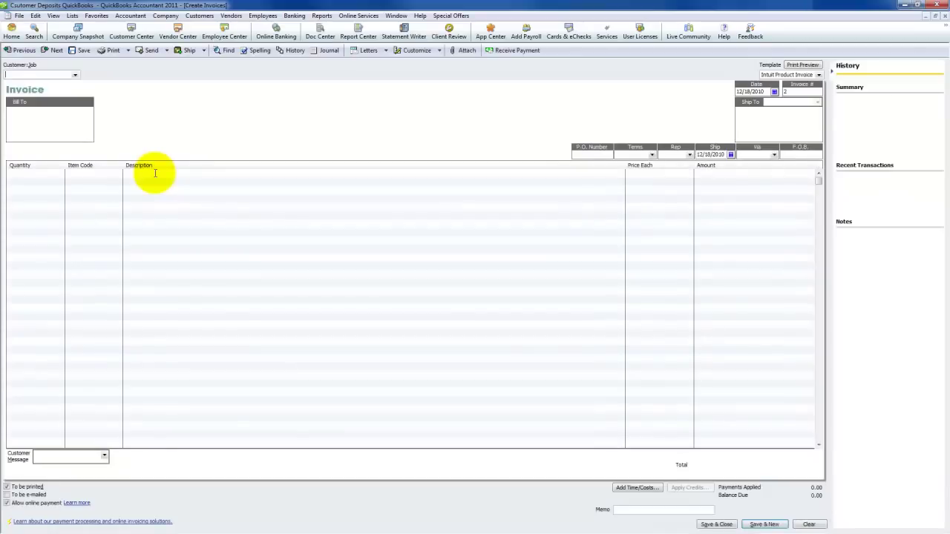
pyautogui.write('iCustomer')
pyautogui.press('Tab')
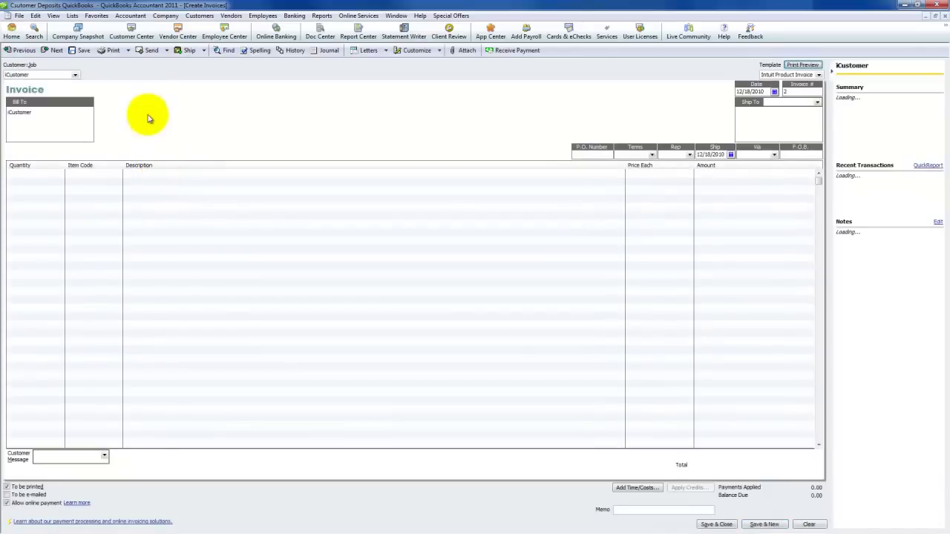
pyautogui.click(105, 172)
pyautogui.write('d')
pyautogui.press('Tab')
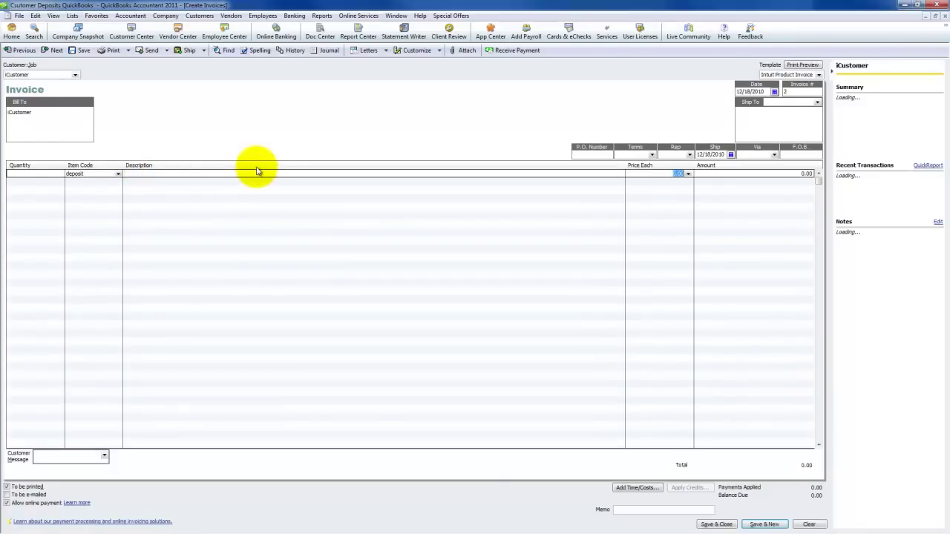
pyautogui.press('Tab')
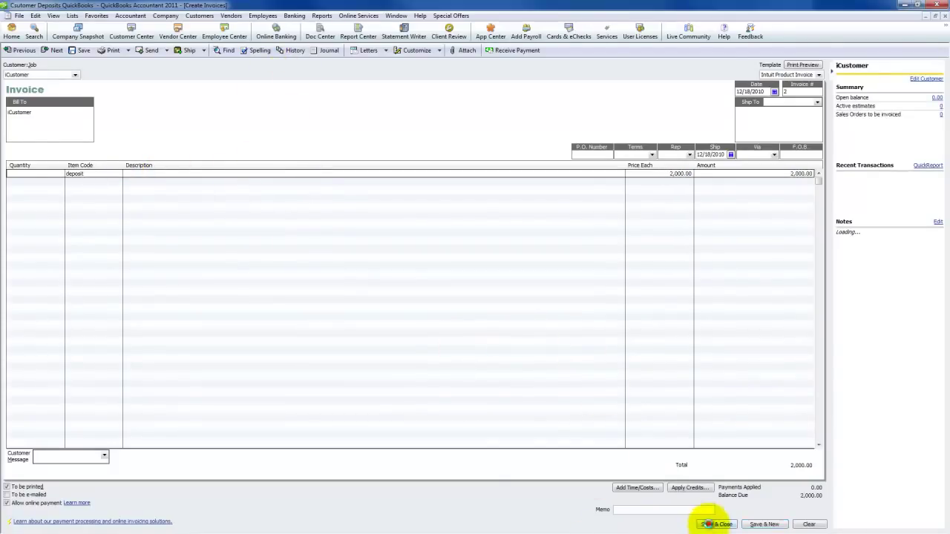
pyautogui.click(713, 524)
# Step: Open the standard Balance Sheet and examine the Accounts Receivable and Customer Deposits balances
pyautogui.click(200, 16)
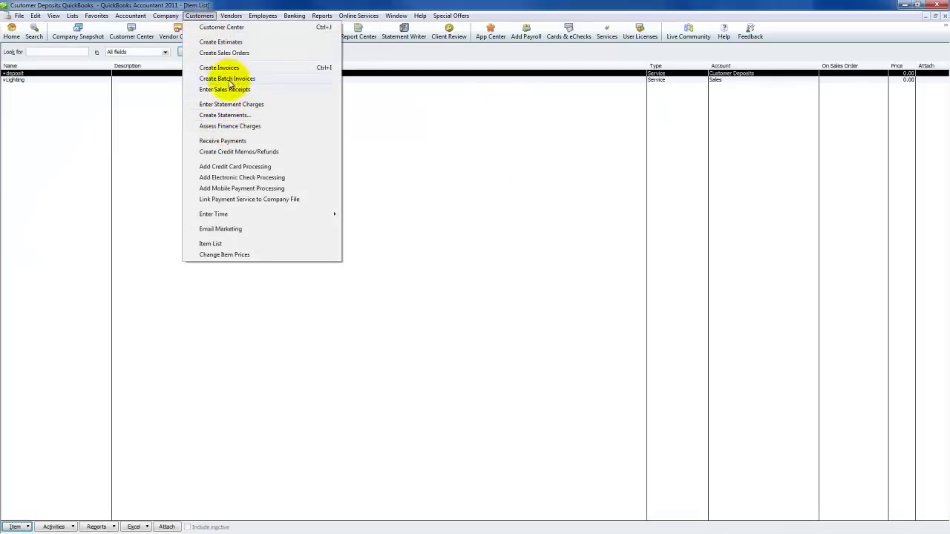
pyautogui.click(236, 141)
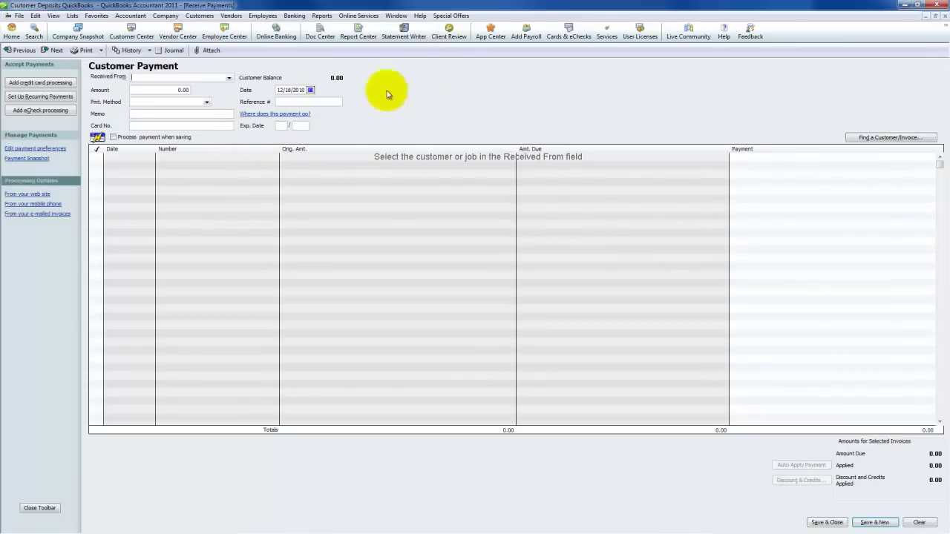
pyautogui.click(321, 16)
pyautogui.moveTo(420, 90)
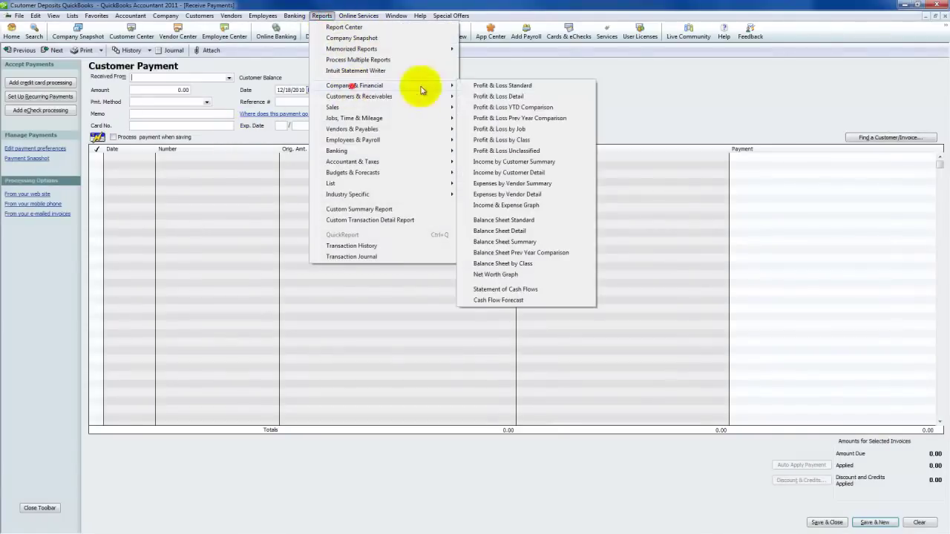
pyautogui.click(512, 222)
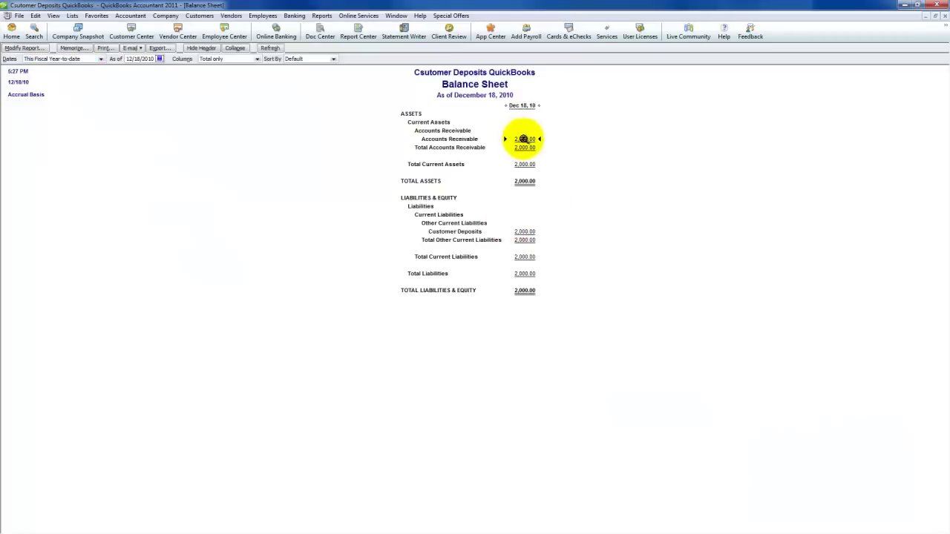
pyautogui.click(524, 139)
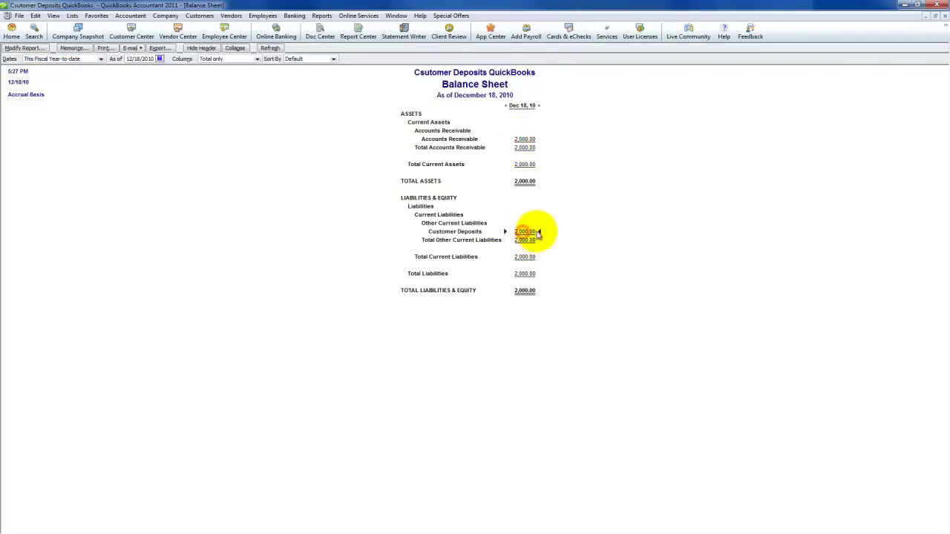
# Step: Enter a 2,000.00 payment received from iCustomer and apply it to invoice 2
pyautogui.click(200, 15)
pyautogui.click(335, 138)
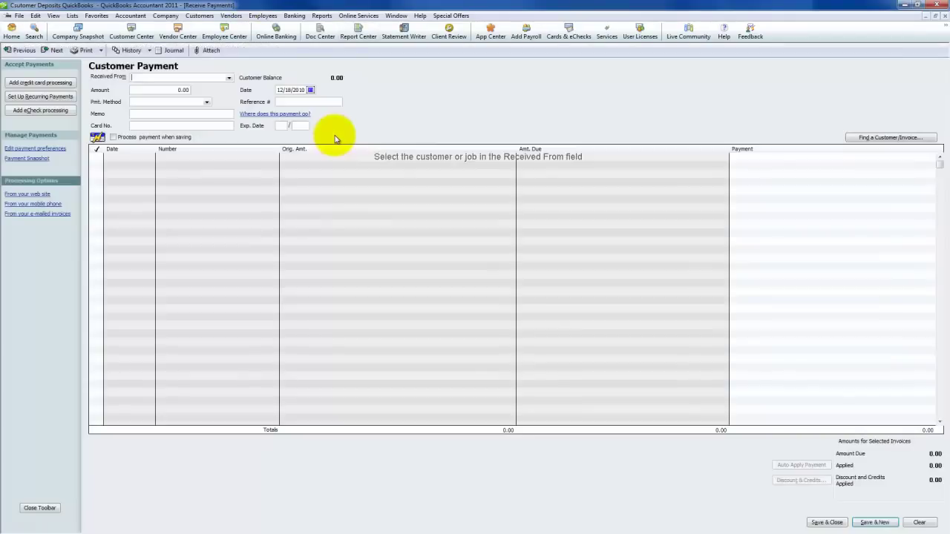
pyautogui.write('Customer')
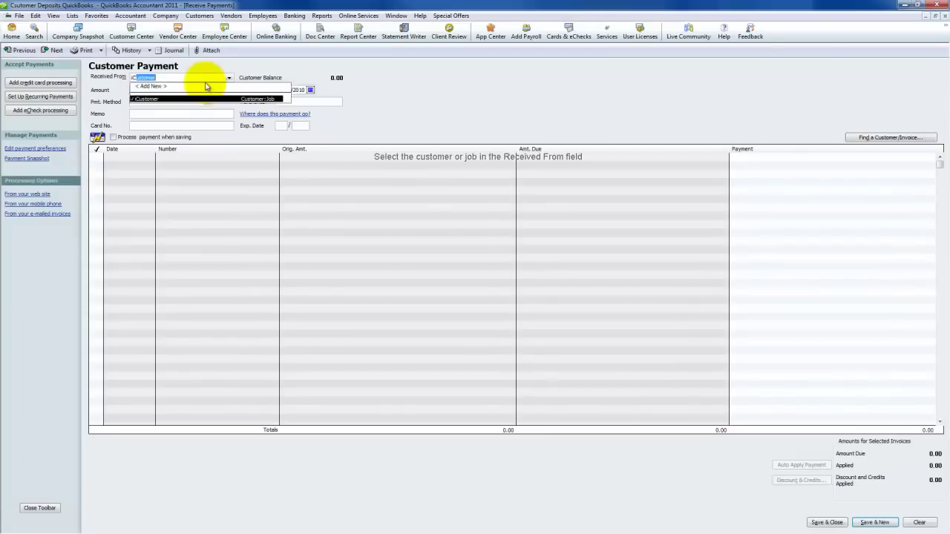
pyautogui.press('Tab')
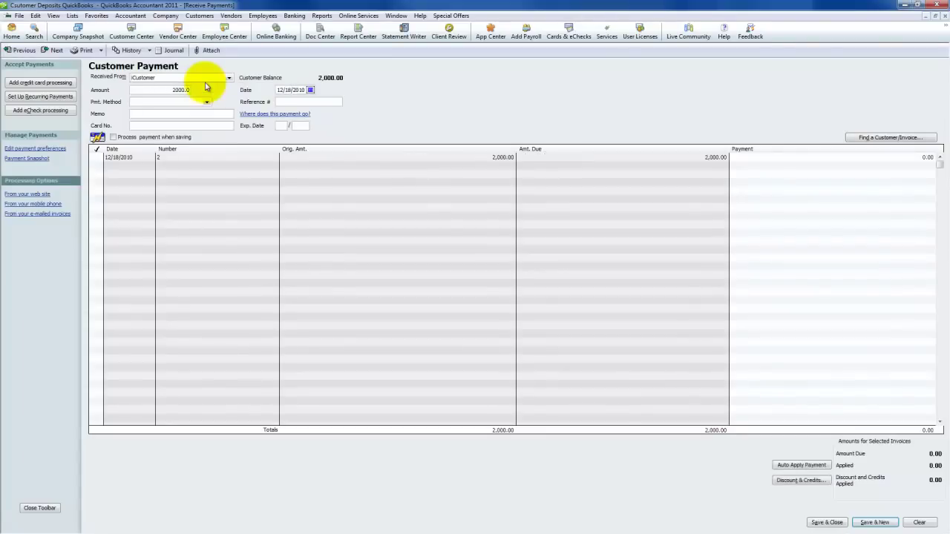
pyautogui.click(486, 157)
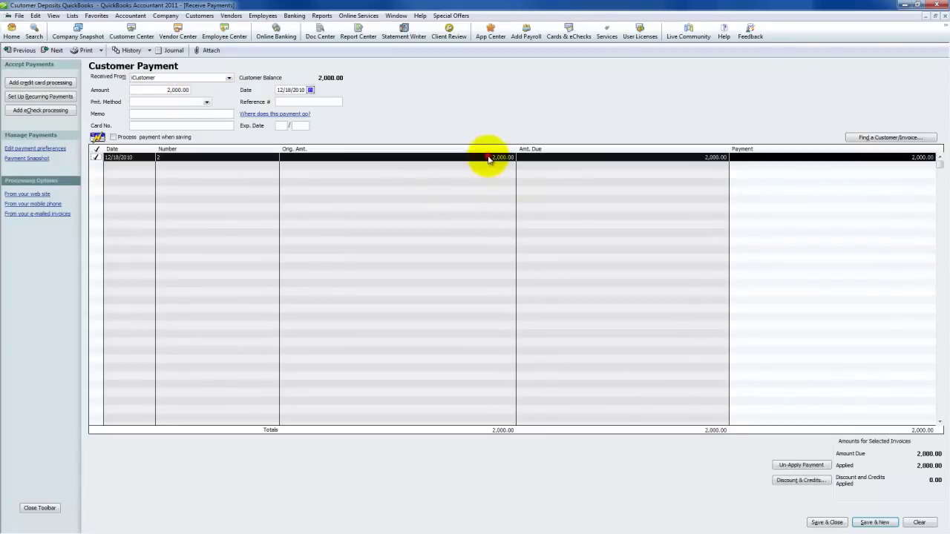
# Step: Save and close the customer payment, and review the standard Profit & Loss report for all dates without memorizing it
pyautogui.click(824, 523)
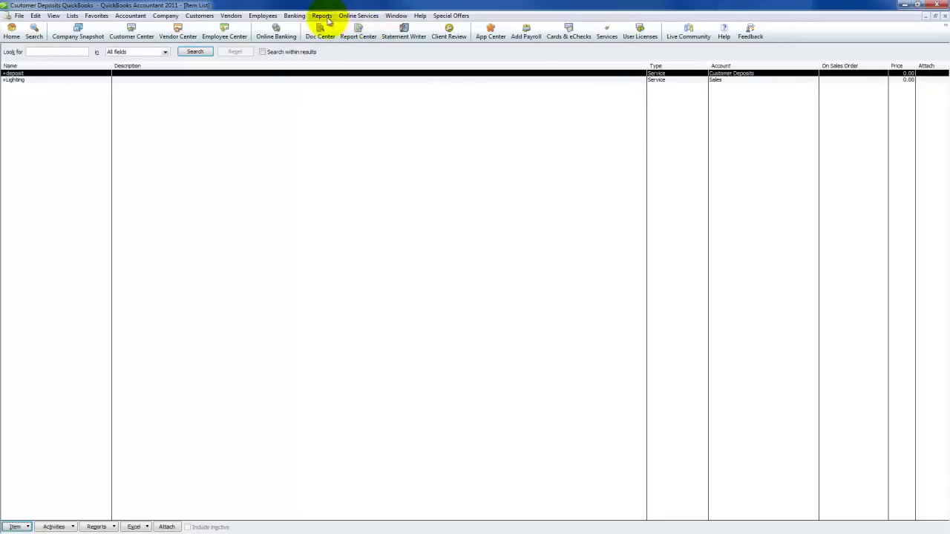
pyautogui.click(323, 17)
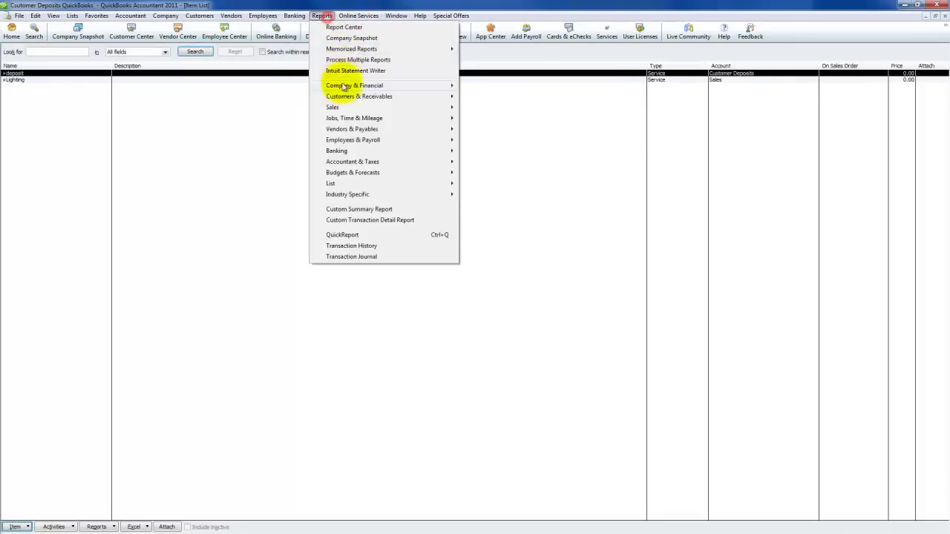
pyautogui.moveTo(346, 87)
pyautogui.click(541, 86)
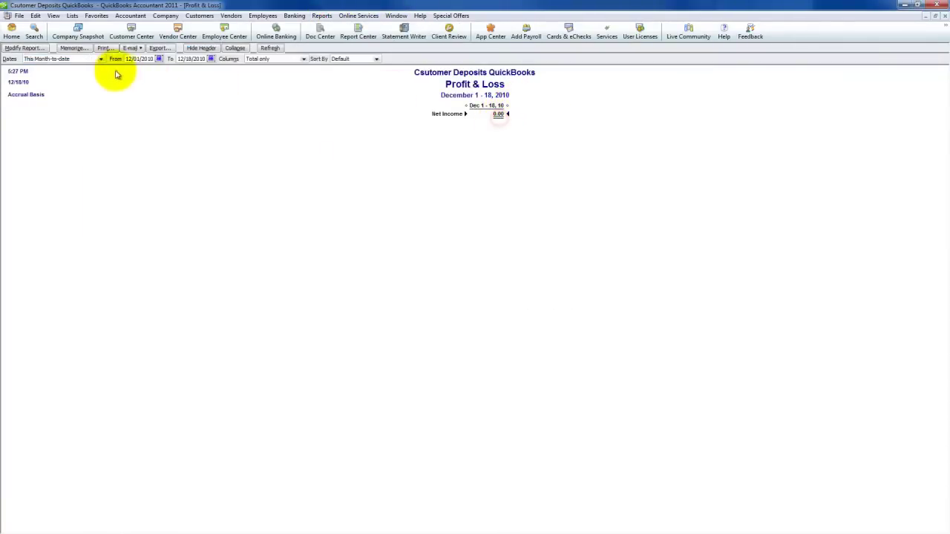
pyautogui.click(46, 58)
pyautogui.click(63, 65)
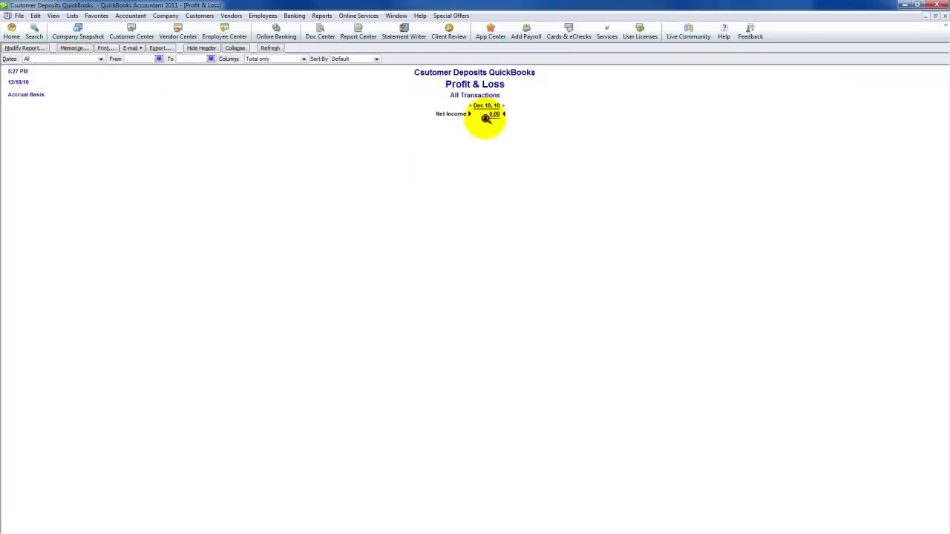
pyautogui.click(945, 16)
pyautogui.click(475, 242)
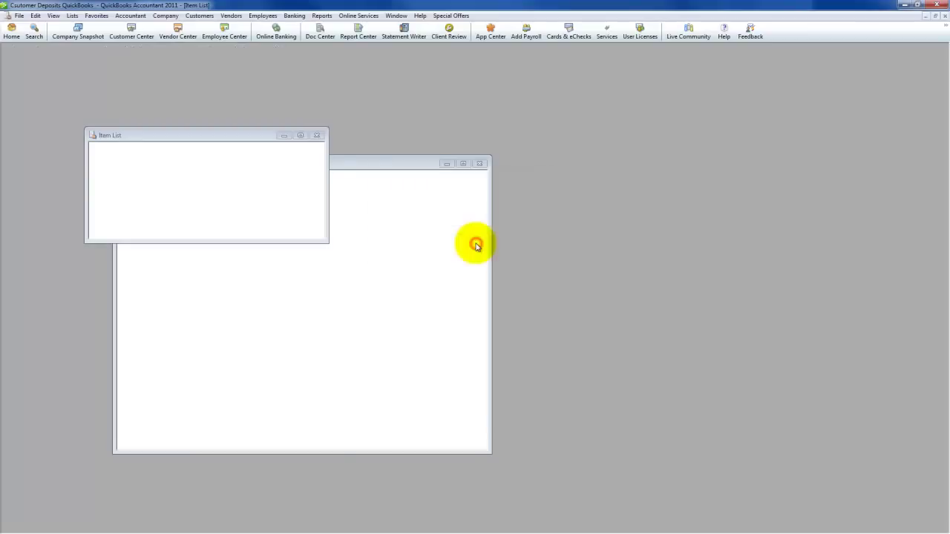
# Step: Close the item list, refresh the Balance Sheet and examine the Undeposited Funds and Customer Deposits balances
pyautogui.click(944, 15)
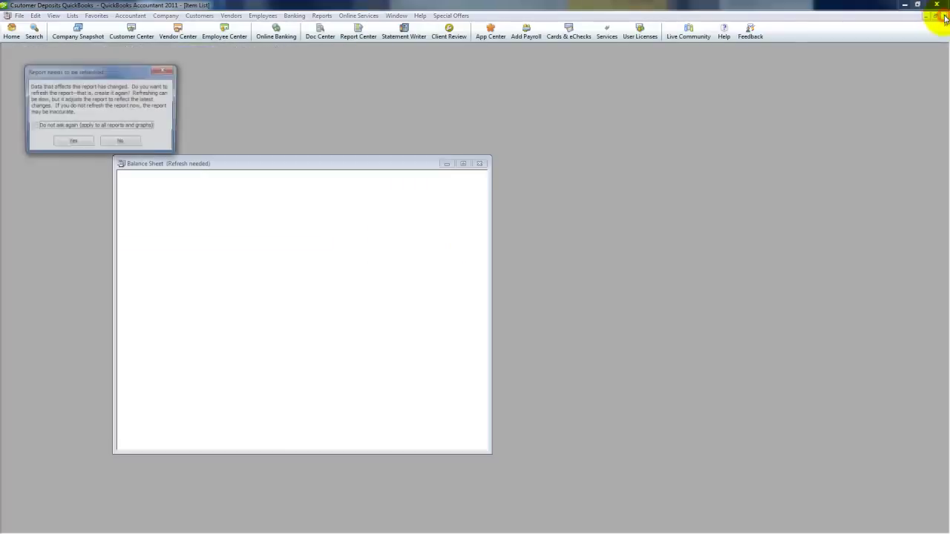
pyautogui.click(64, 145)
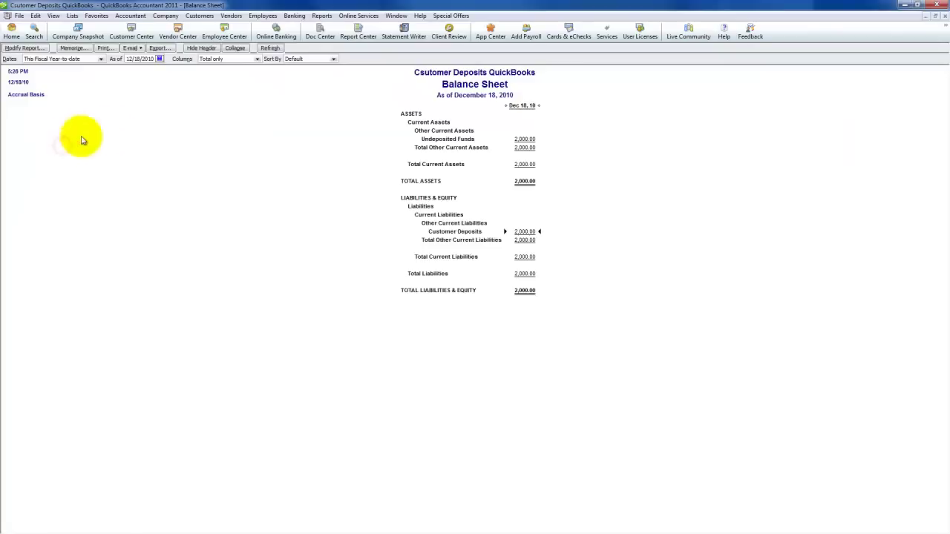
pyautogui.click(525, 145)
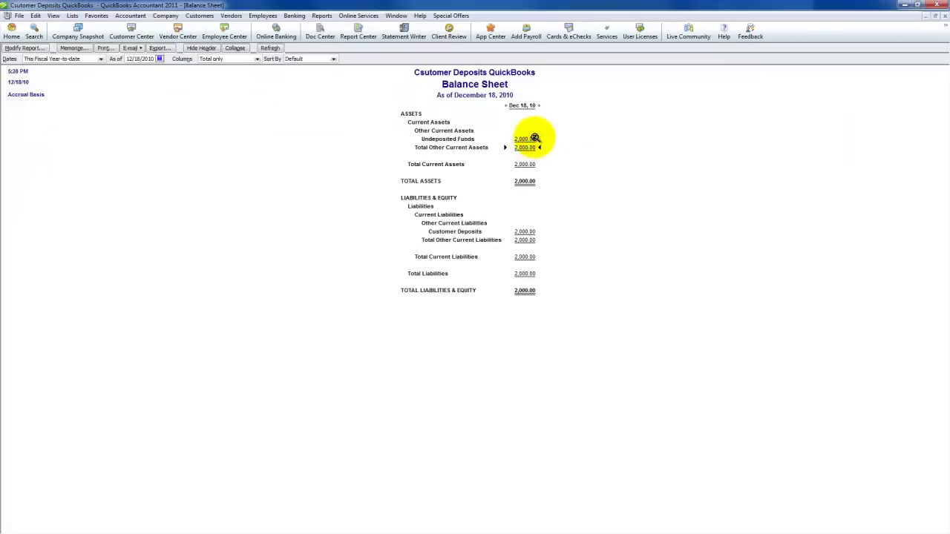
pyautogui.doubleClick(536, 142)
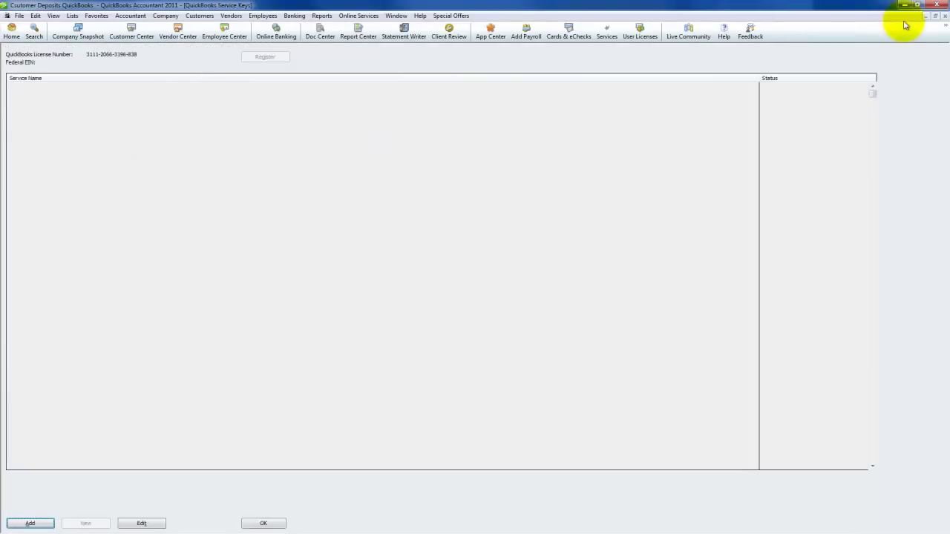
pyautogui.click(943, 16)
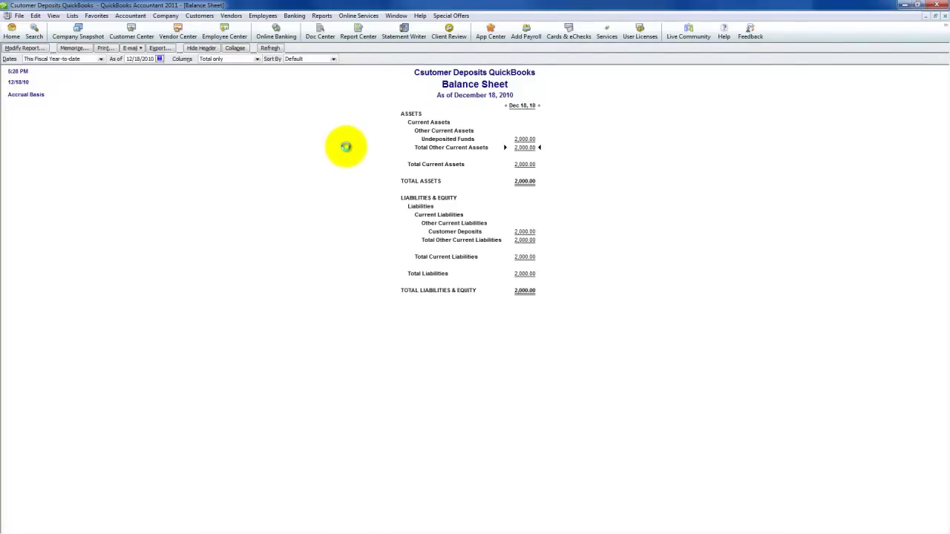
# Step: Fill in a new invoice for iCustomer with the Lighting item priced at 5,000.00
pyautogui.hotkey('ctrl', 'i')
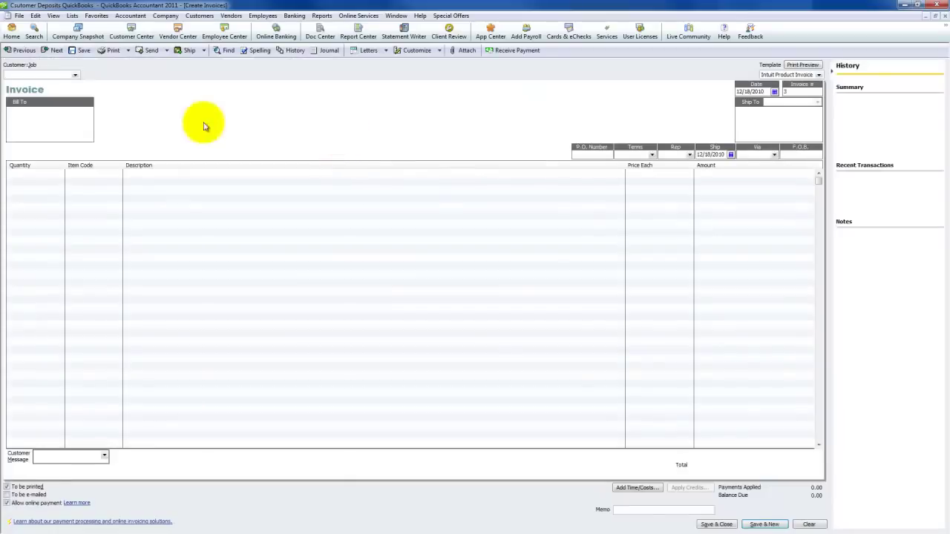
pyautogui.write('i')
pyautogui.press('Tab')
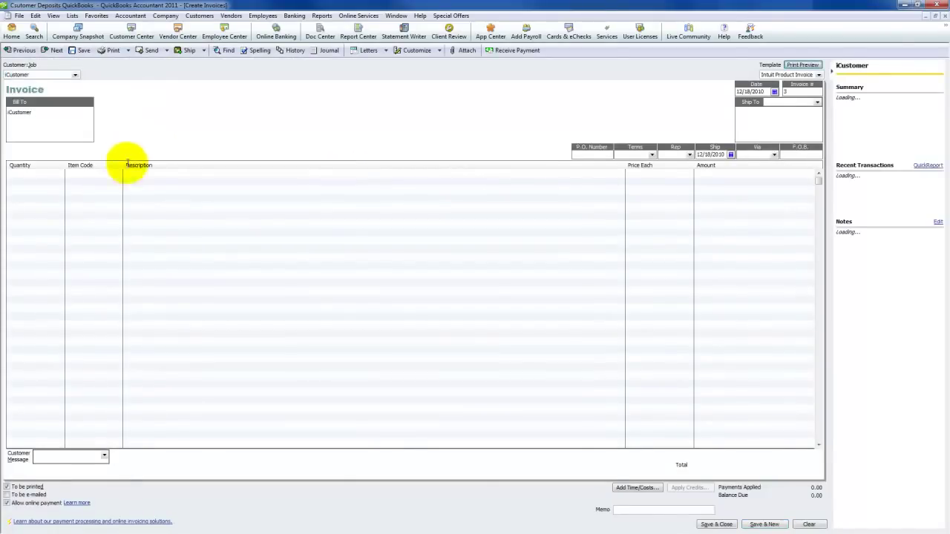
pyautogui.click(110, 174)
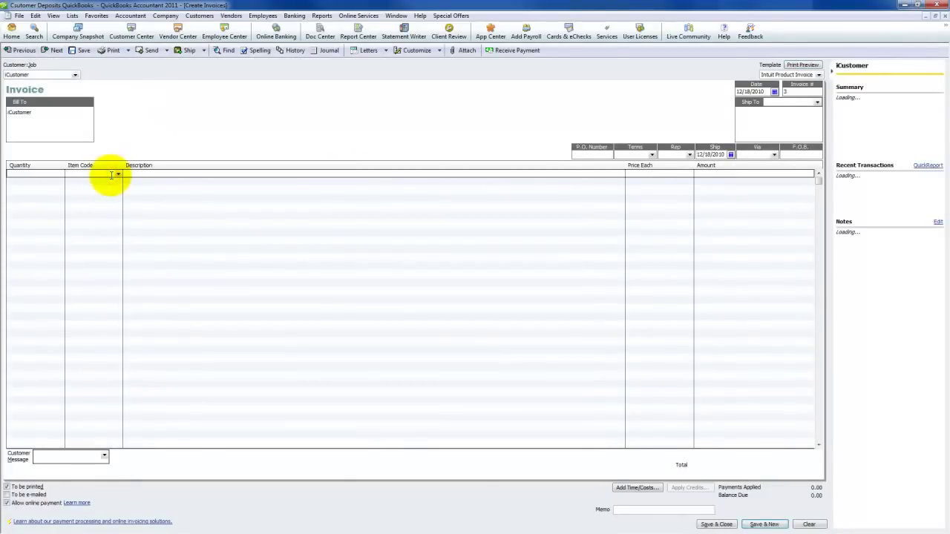
pyautogui.write('l')
pyautogui.press('Tab')
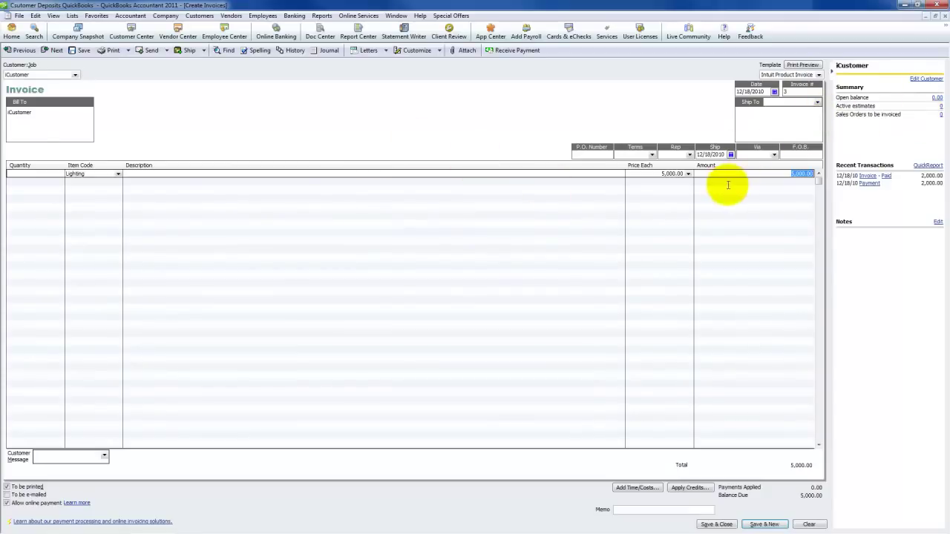
# Step: Try to apply available customer credits to the Lighting invoice
pyautogui.click(691, 488)
pyautogui.click(475, 172)
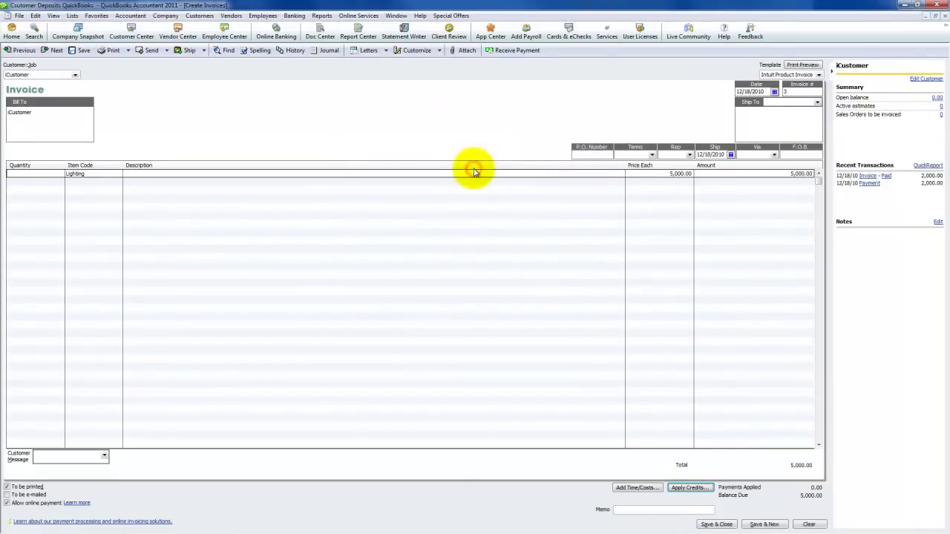
pyautogui.click(720, 173)
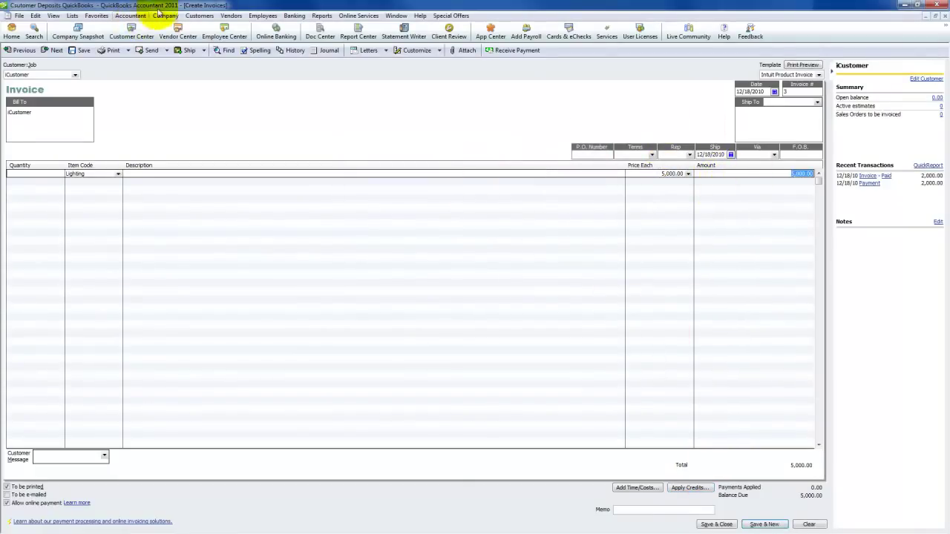
# Step: Start a general journal entry with a 2,000.00 debit on the first line and a 2,000.00 credit on the second
pyautogui.click(202, 16)
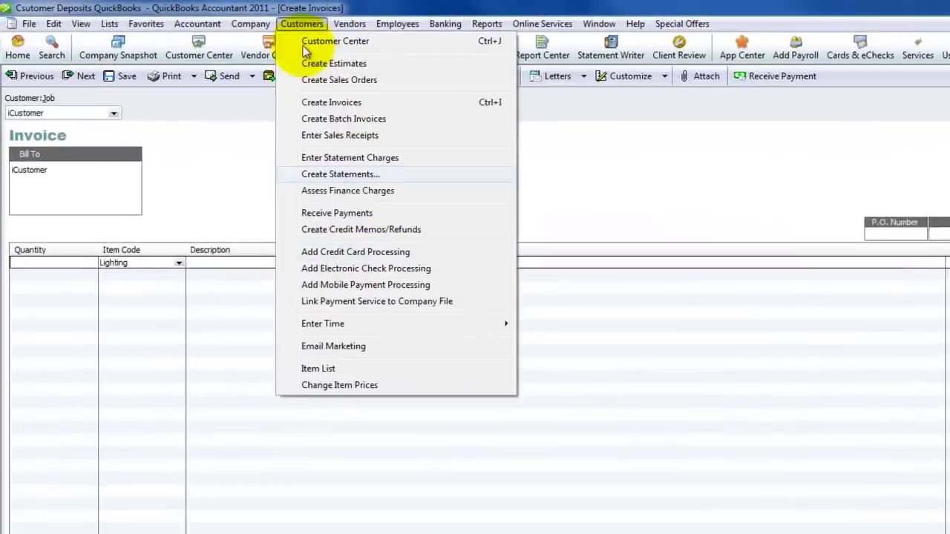
pyautogui.moveTo(250, 23)
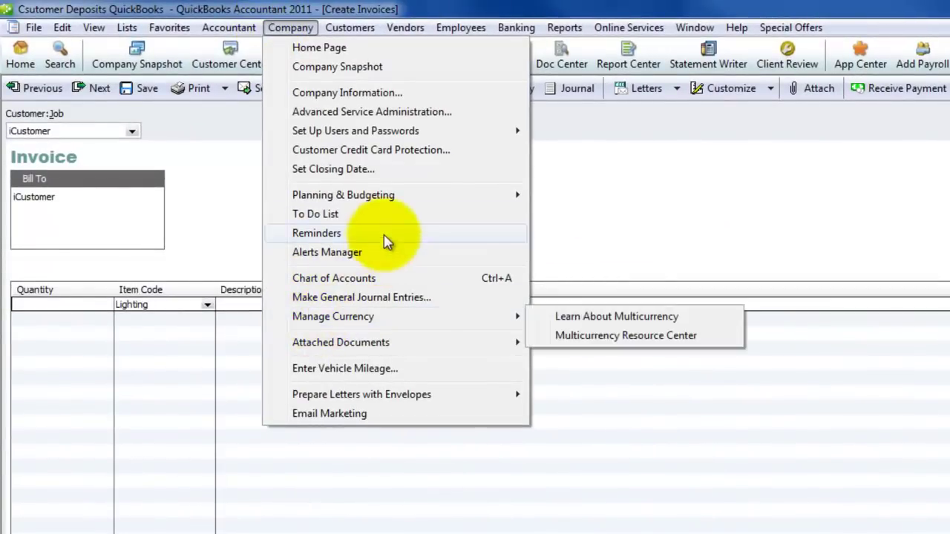
pyautogui.click(375, 297)
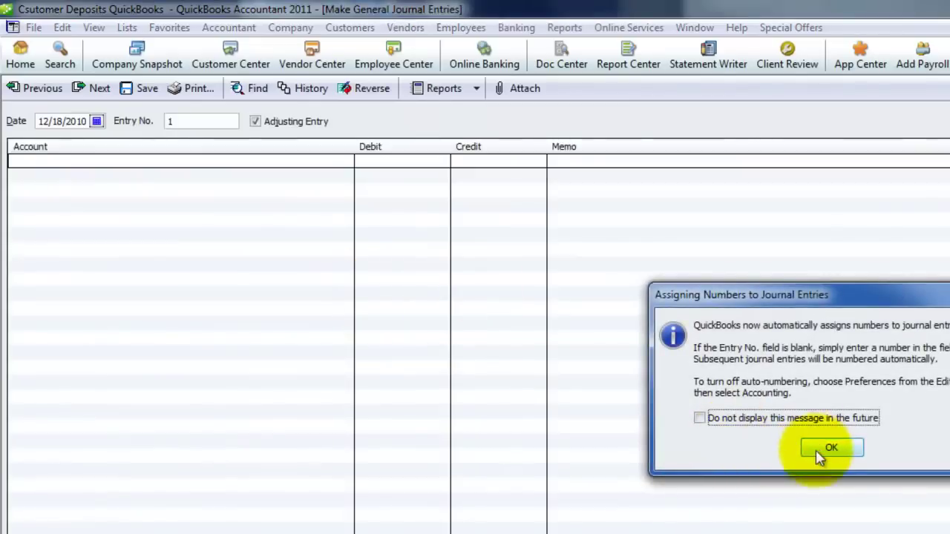
pyautogui.click(819, 450)
pyautogui.click(272, 159)
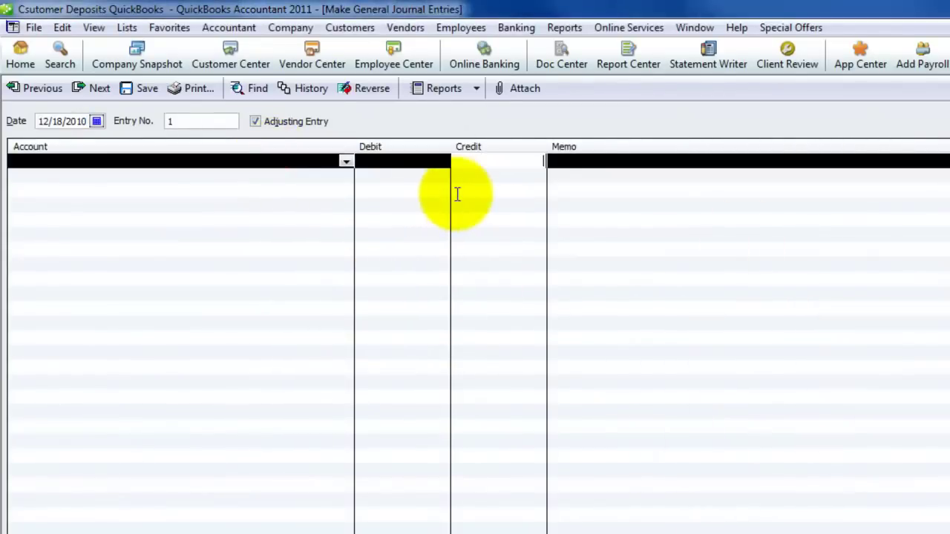
pyautogui.hotkey('shift', 'Tab')
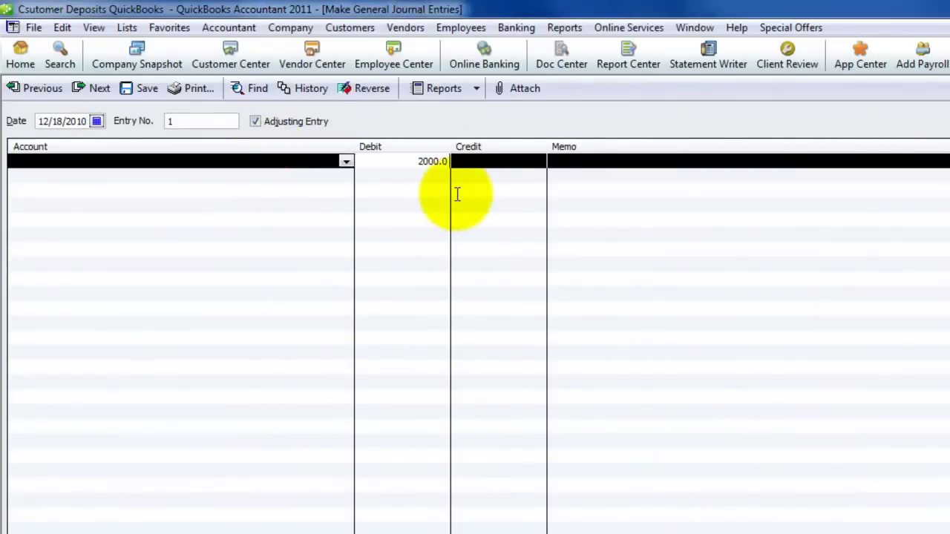
pyautogui.write('2000.0')
pyautogui.press('Tab')
pyautogui.press('Down')
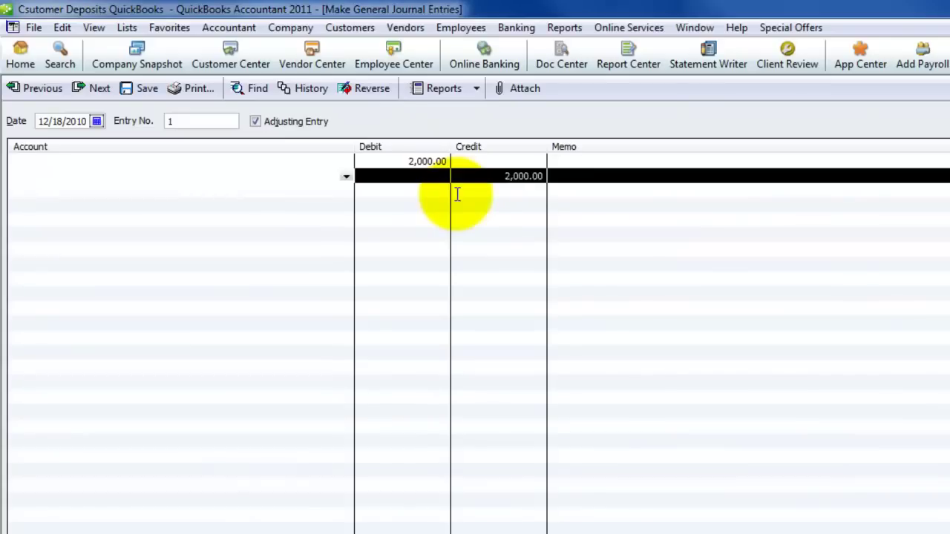
pyautogui.press('Up')
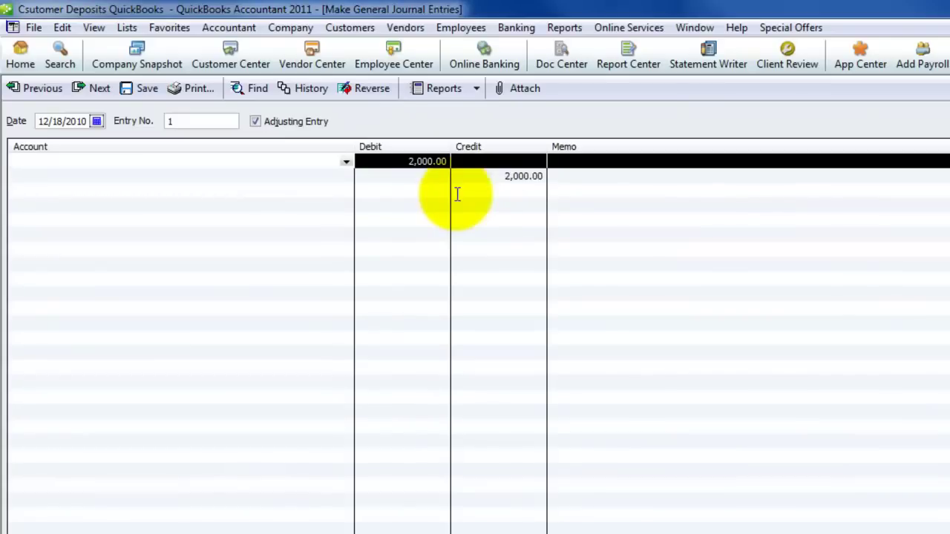
# Step: Assign Customer Deposits to the journal entry's debit line and Accounts Receivable to its credit line
pyautogui.write('cust')
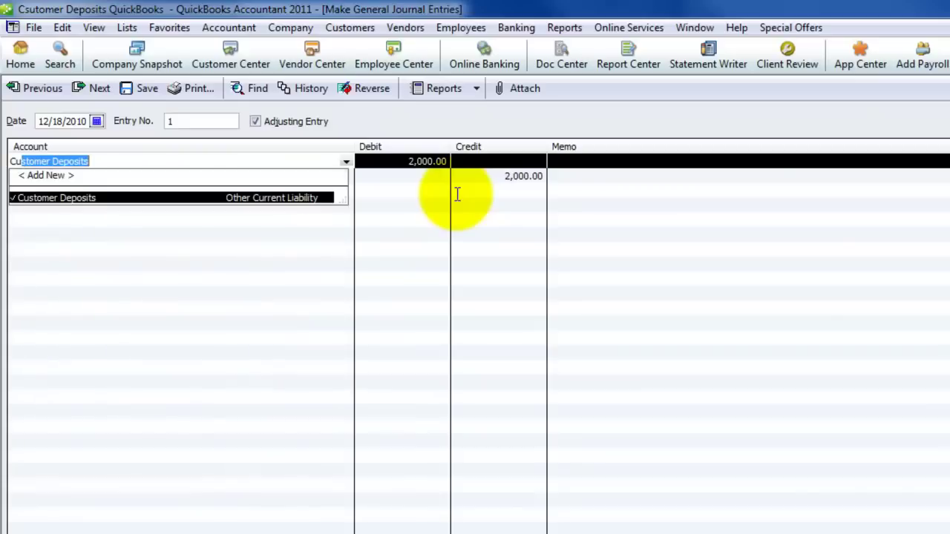
pyautogui.press('Tab')
pyautogui.press('Down')
pyautogui.write('acco')
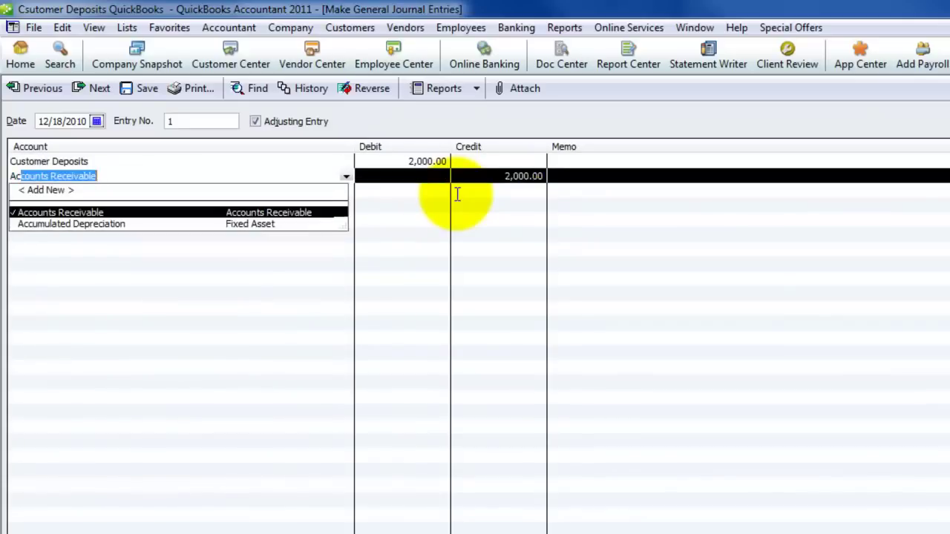
pyautogui.press('Tab')
# Step: Set iCustomer as the name on both lines of the journal entry
pyautogui.press('Tab')
pyautogui.press('Up')
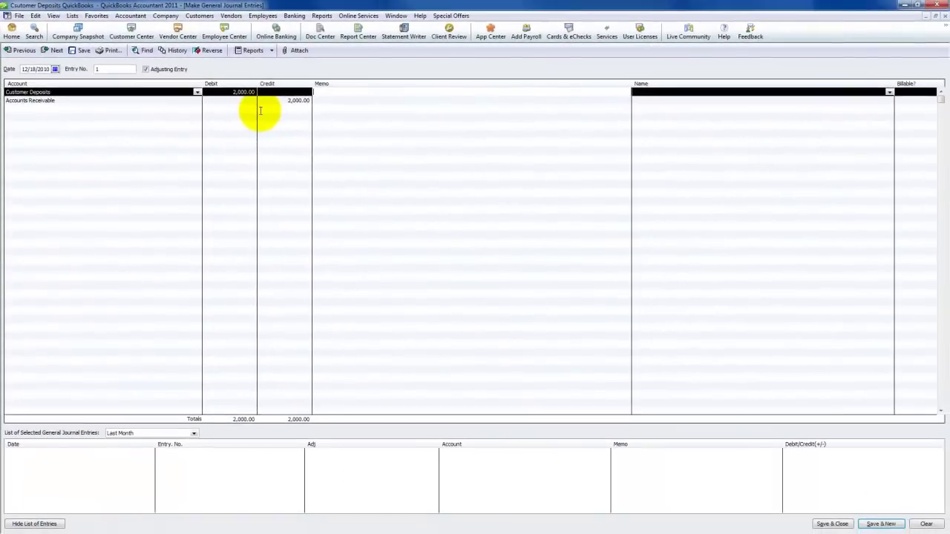
pyautogui.press('Tab')
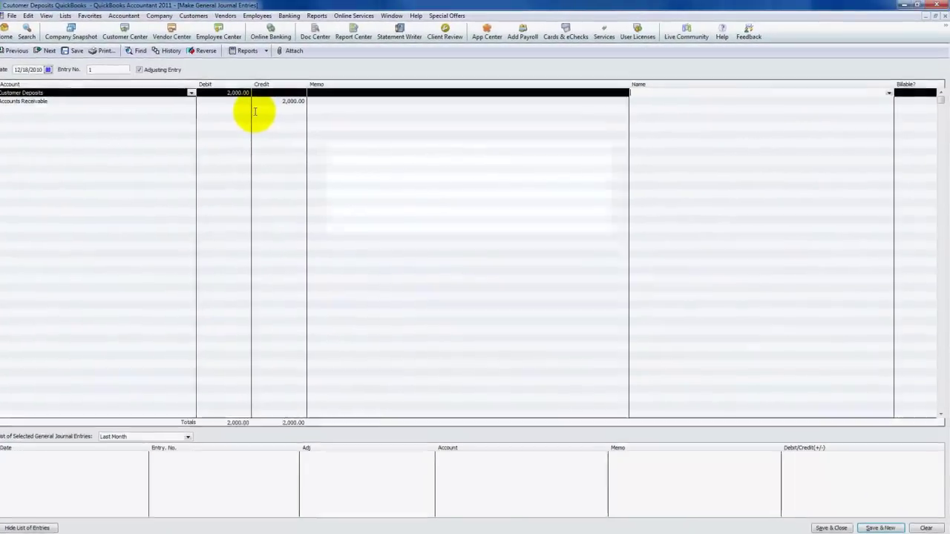
pyautogui.write('c')
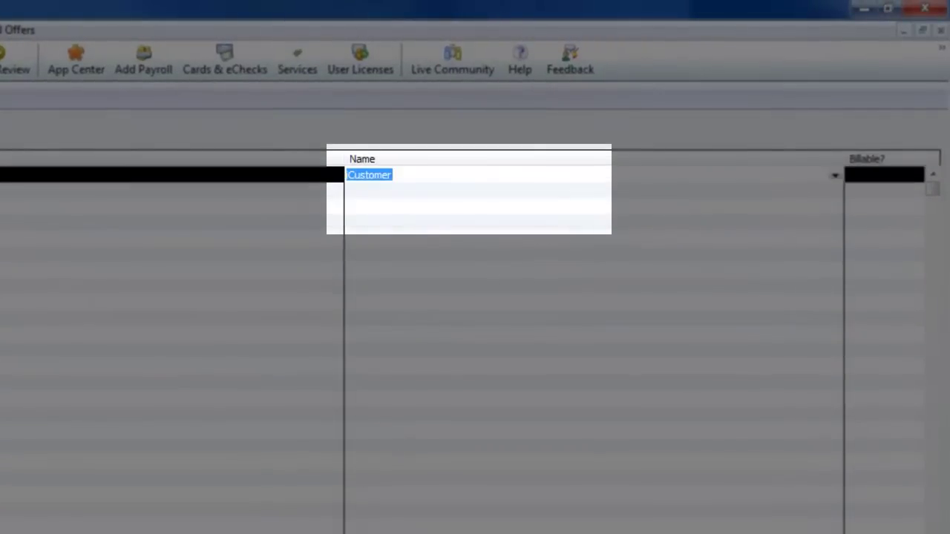
pyautogui.press('Down')
pyautogui.write('c')
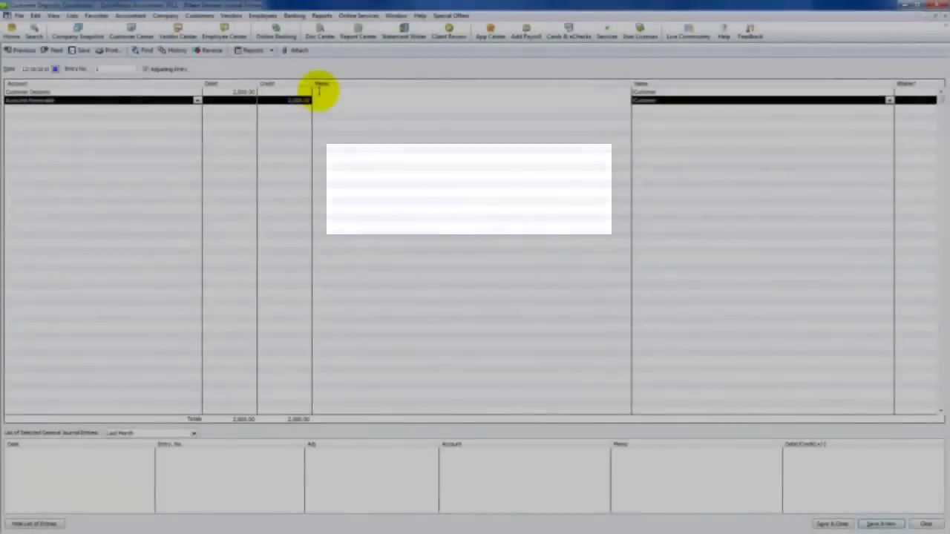
# Step: Enter the memo "Apply deposit to invoice" on the Customer Deposits line and copy it to the Accounts Receivable line
pyautogui.click(320, 90)
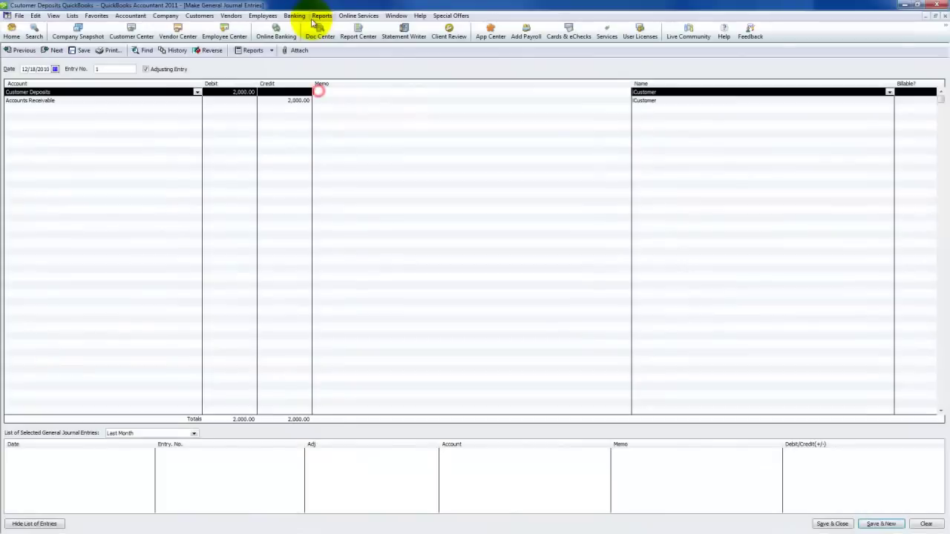
pyautogui.write('Apply deposit to invoice')
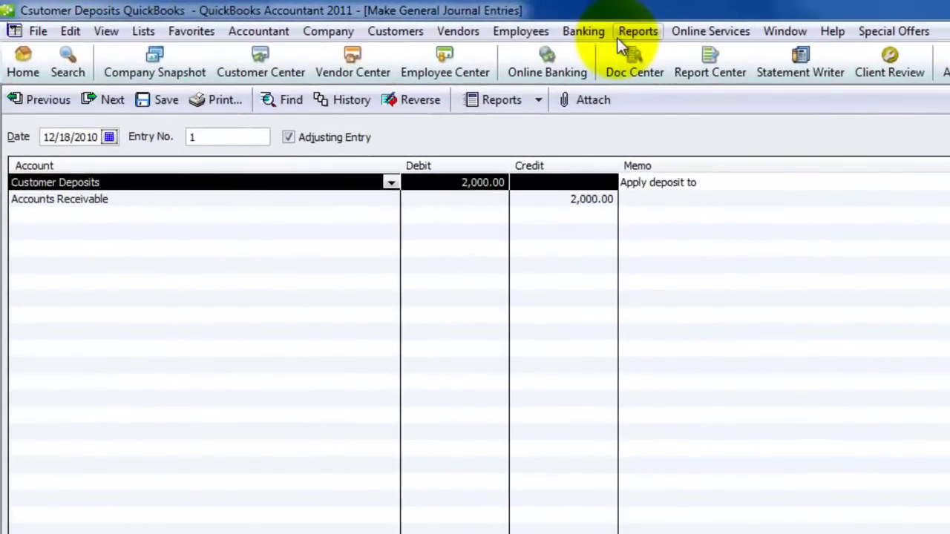
pyautogui.hotkey('shift', 'Home')
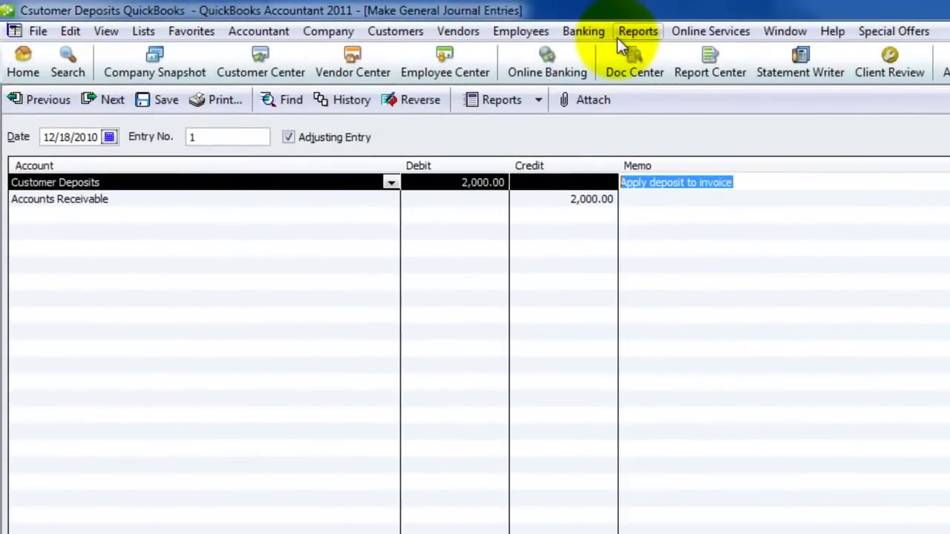
pyautogui.hotkey('ctrl', 'c')
pyautogui.press('Down')
pyautogui.hotkey('ctrl', 'v')
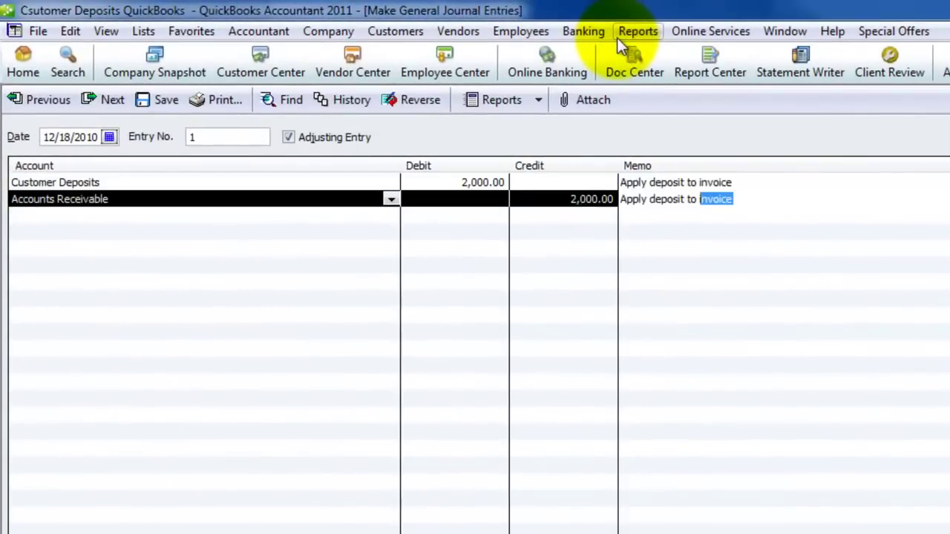
# Step: Change the memo on both journal lines to "Apply deposit to A/R"
pyautogui.hotkey('shift', 'Home')
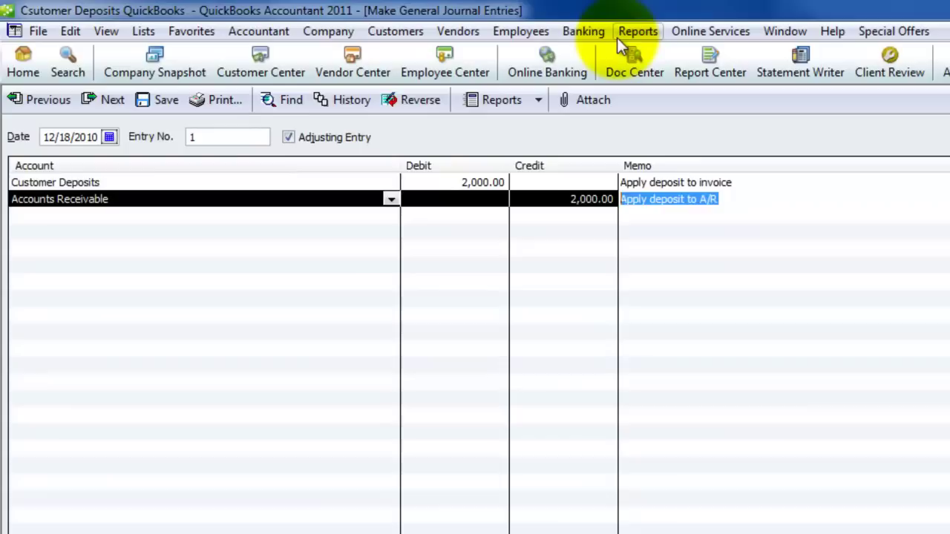
pyautogui.hotkey('ctrl', 'c')
pyautogui.press('Up')
pyautogui.hotkey('ctrl', 'v')
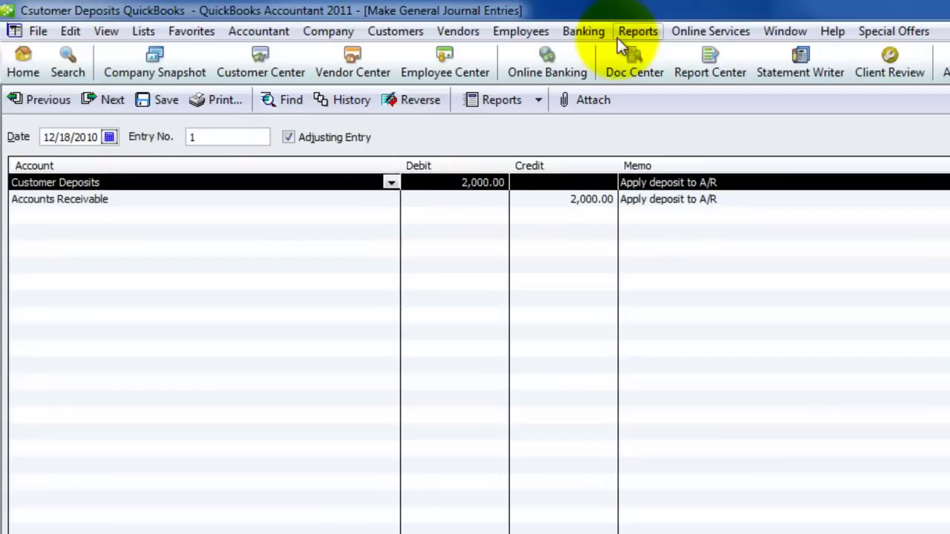
# Step: Record the 5,000.00 invoice for iCustomer, apply the available 2,000.00 journal credit to it, and close the invoice
pyautogui.click(735, 185)
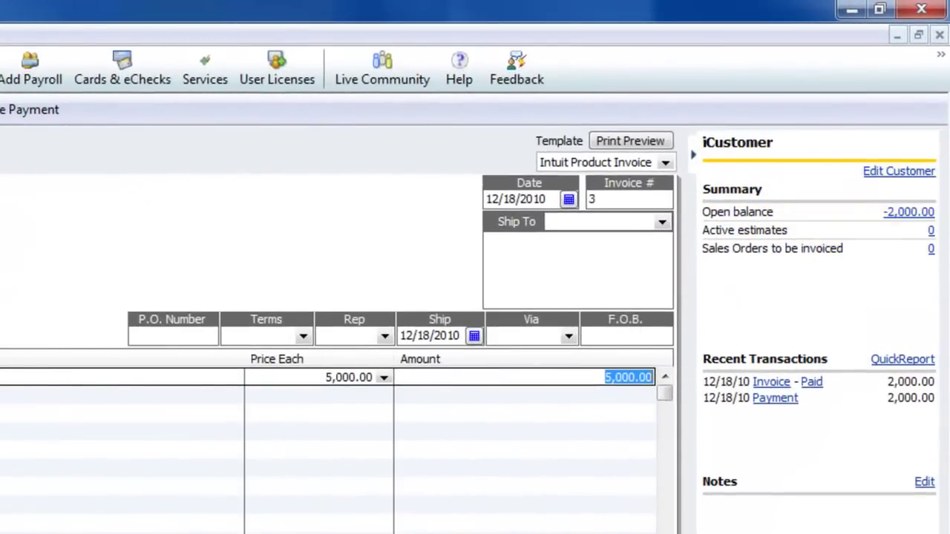
pyautogui.click(15, 109)
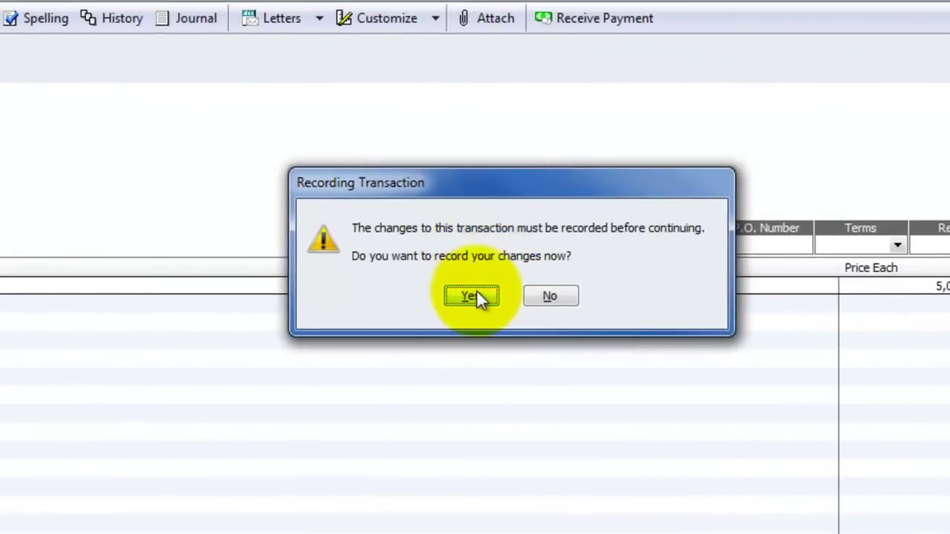
pyautogui.click(472, 296)
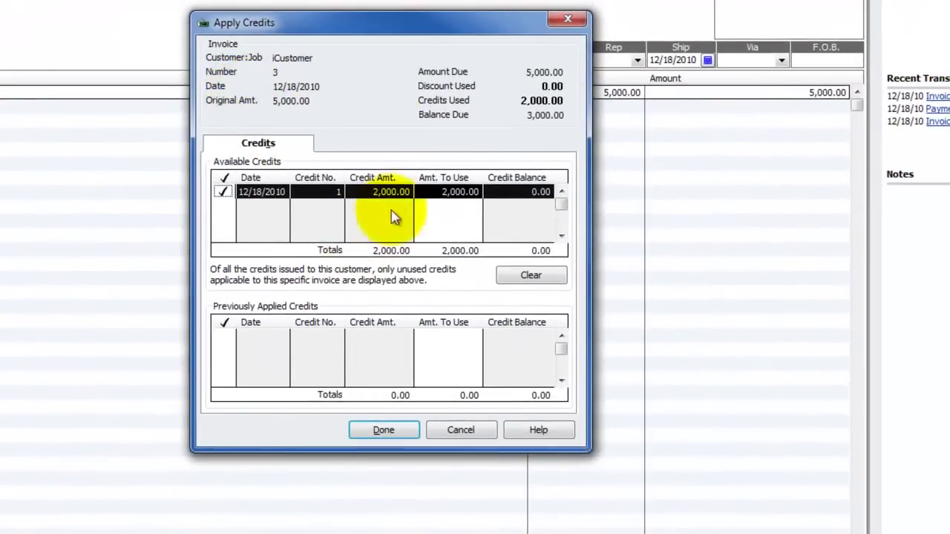
pyautogui.click(378, 431)
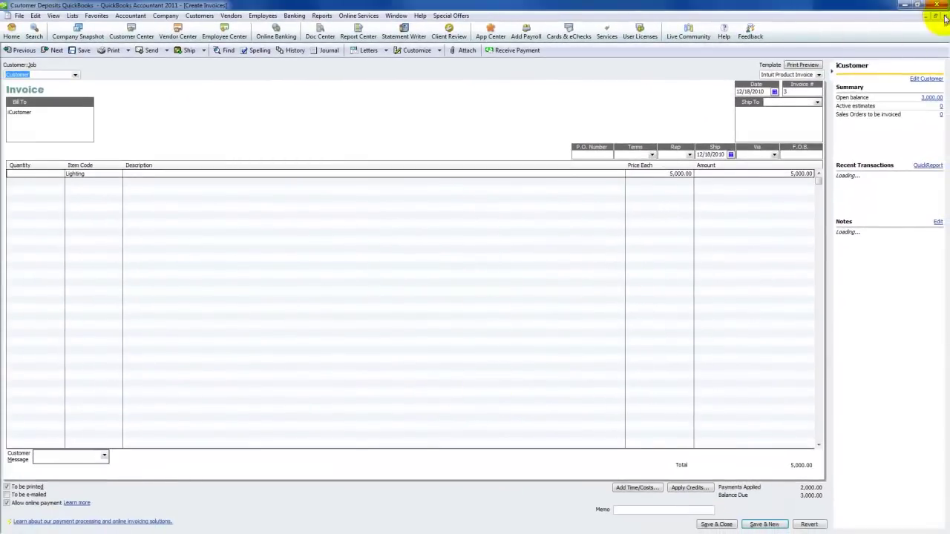
pyautogui.click(944, 17)
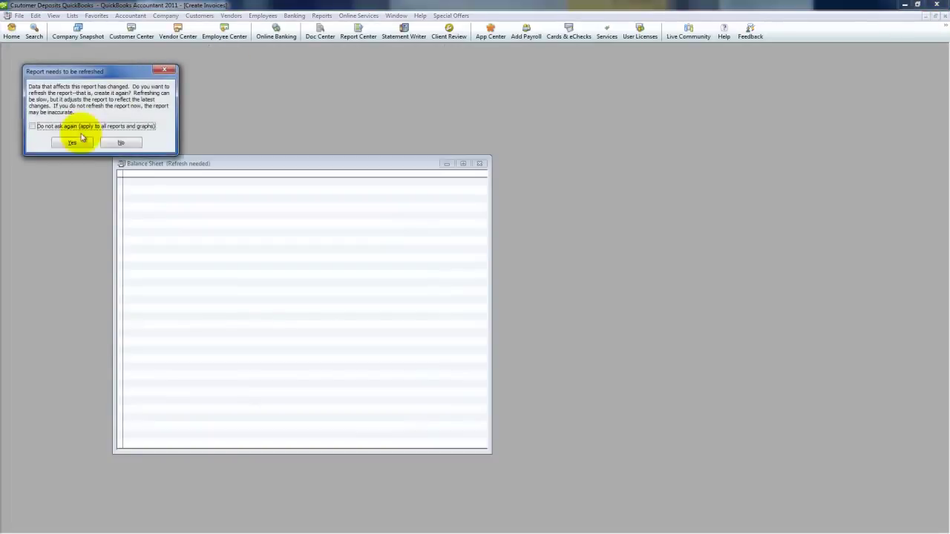
# Step: Refresh the Balance Sheet and, from its Undeposited Funds amount, create a Bank account named iBank, turning off further report refresh prompts
pyautogui.click(72, 141)
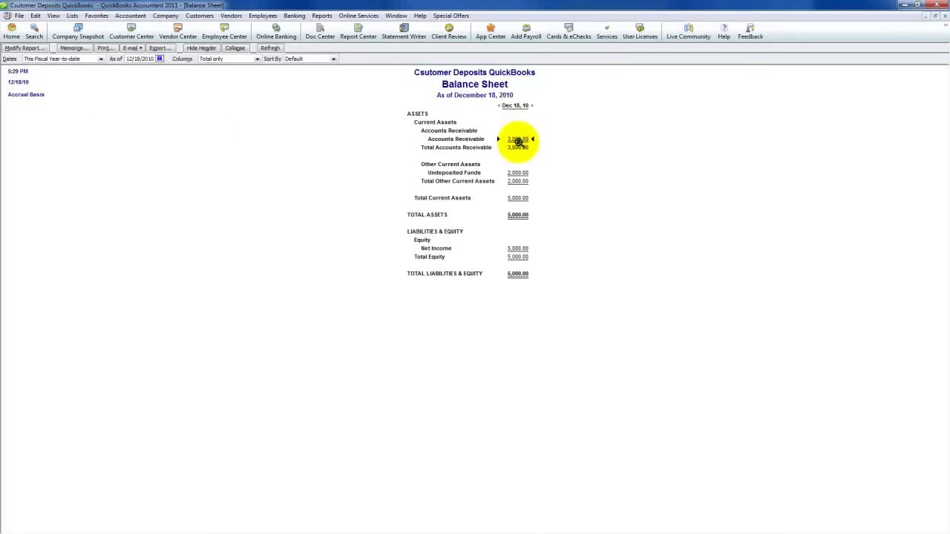
pyautogui.doubleClick(515, 171)
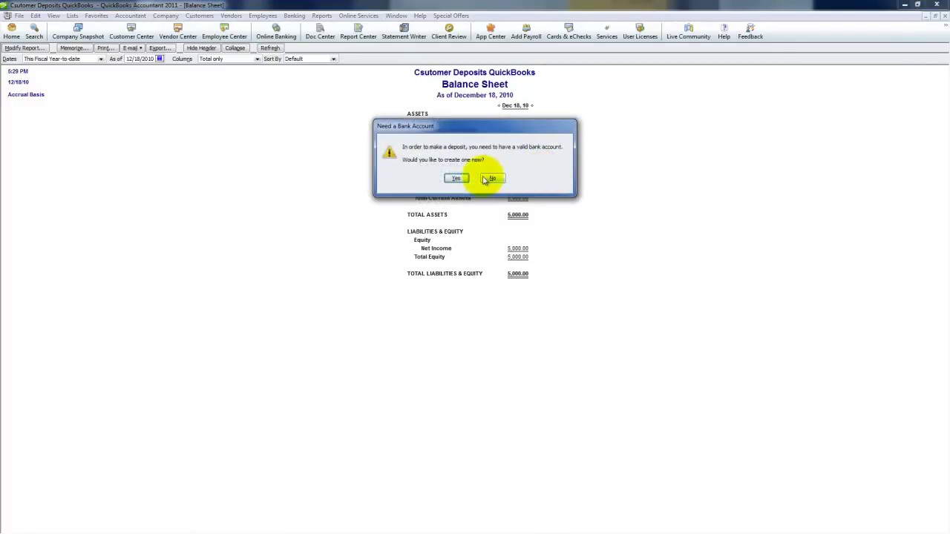
pyautogui.click(454, 179)
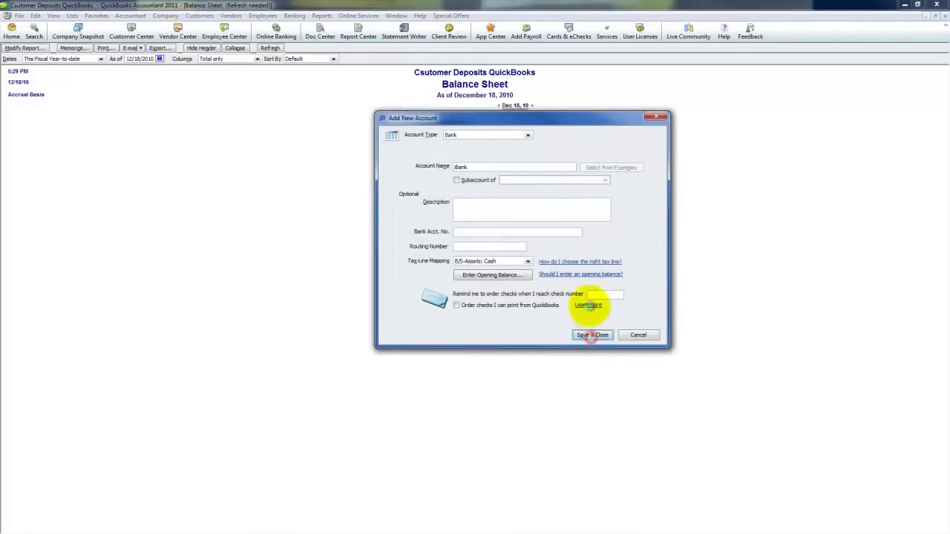
pyautogui.click(593, 335)
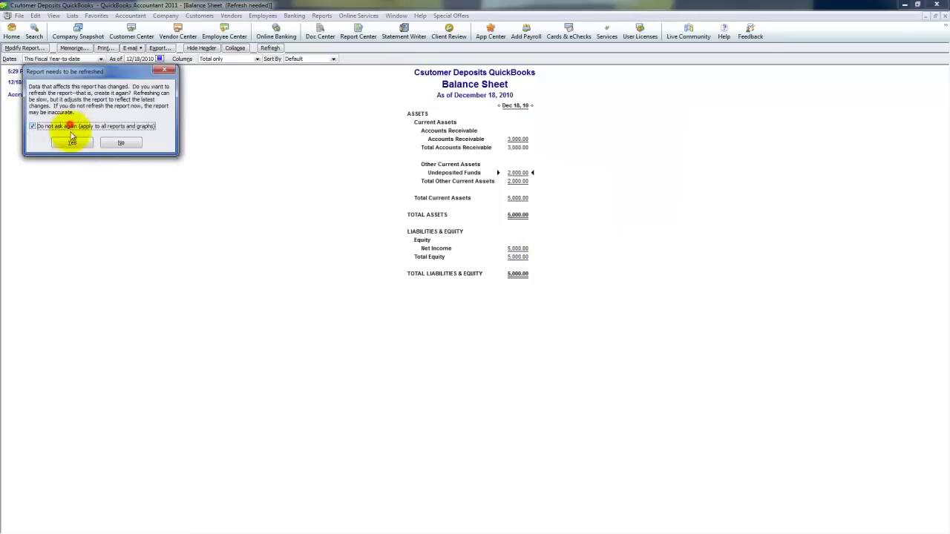
pyautogui.click(72, 139)
# Step: Deposit iCustomer's 2,000.00 payment from Undeposited Funds into iBank and save the deposit
pyautogui.doubleClick(573, 174)
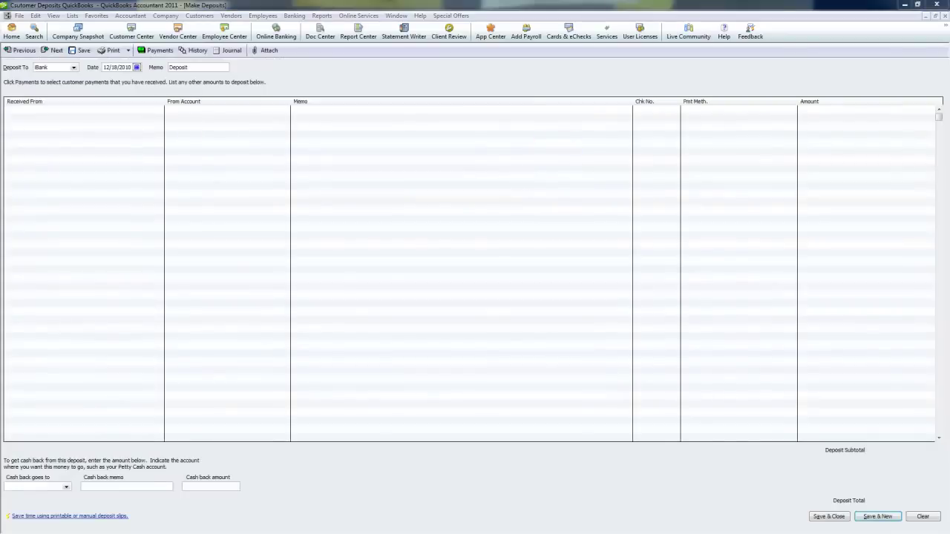
pyautogui.click(182, 172)
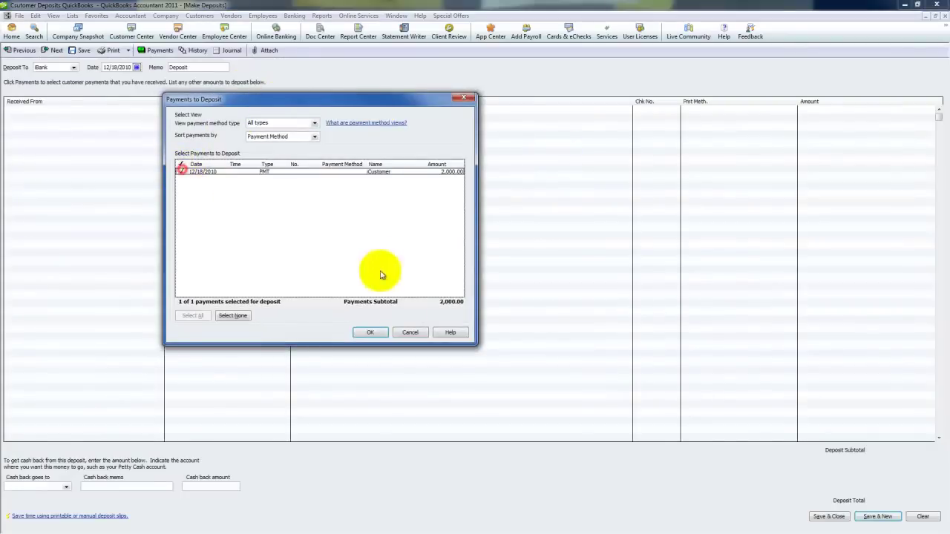
pyautogui.click(370, 331)
pyautogui.click(829, 516)
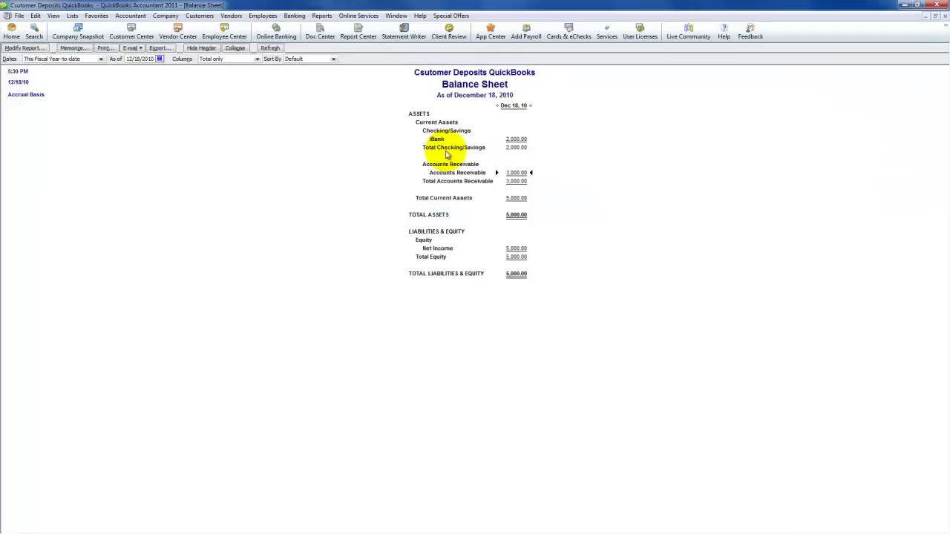
pyautogui.click(517, 174)
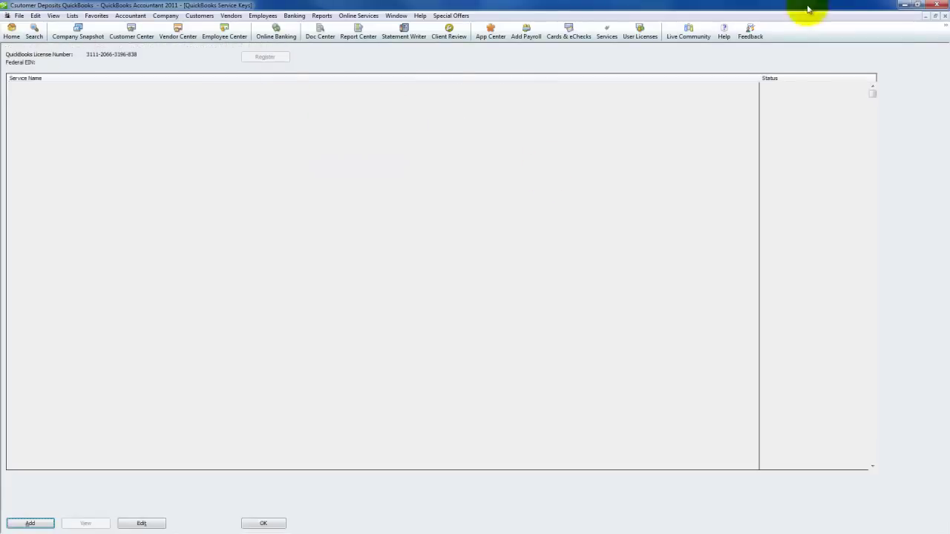
pyautogui.click(944, 15)
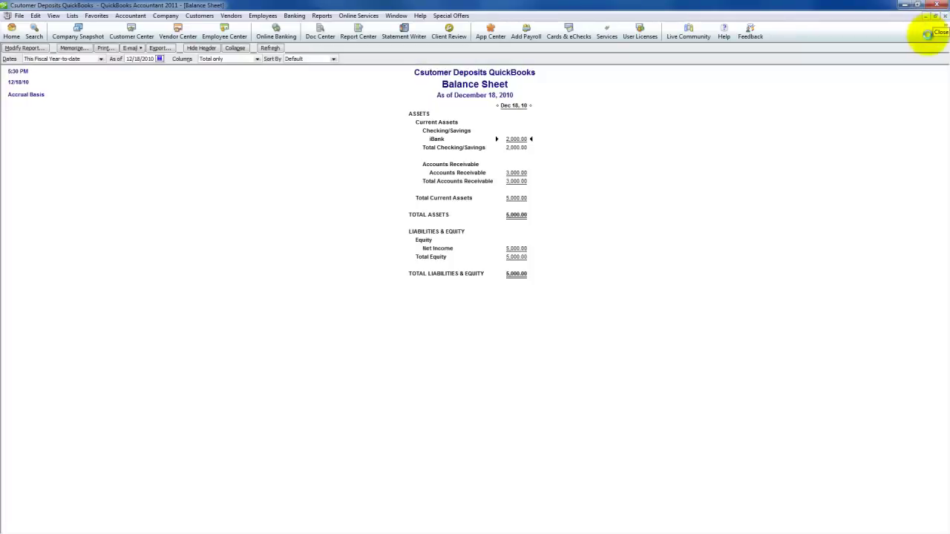
pyautogui.hotkey('ctrl', 'i')
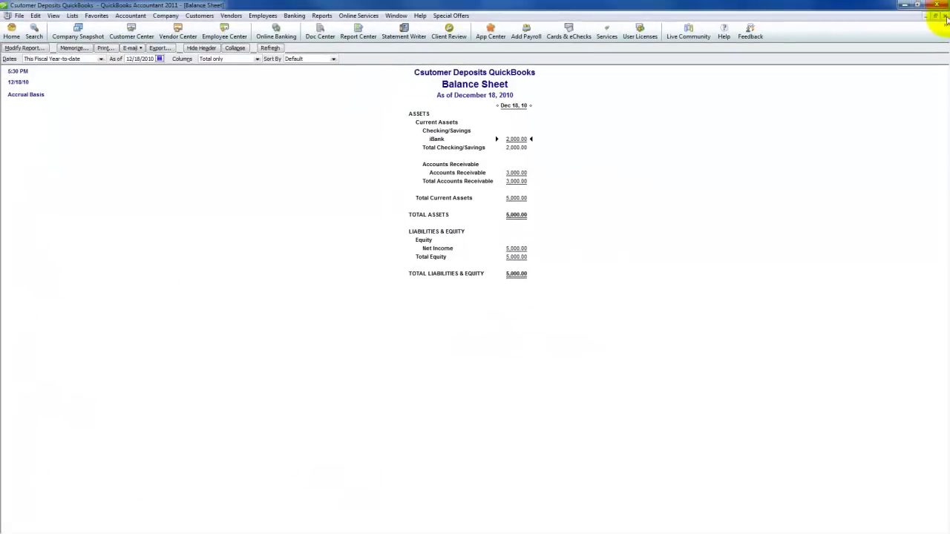
# Step: Close the Balance Sheet and set up a Custom Transaction Detail Report for all dates, filtered to the Customer Deposits account
pyautogui.click(944, 17)
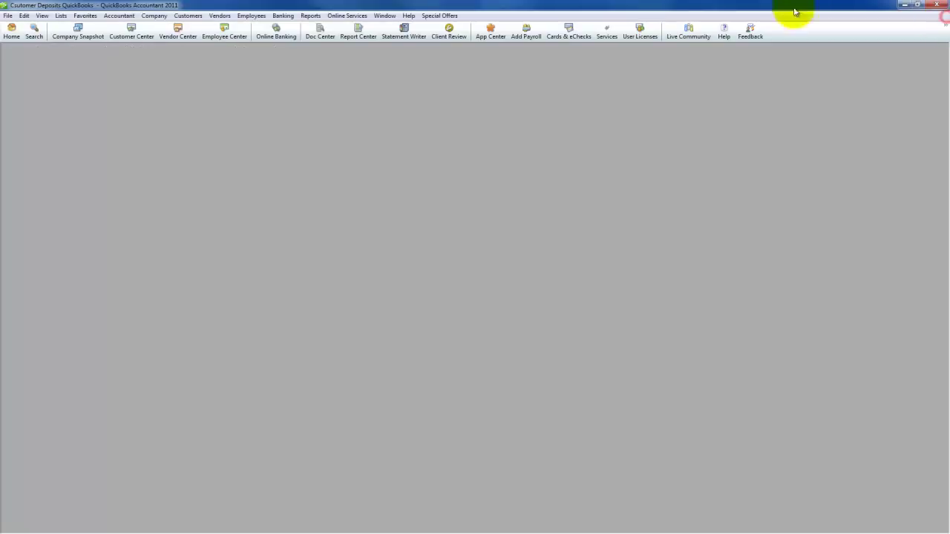
pyautogui.click(316, 16)
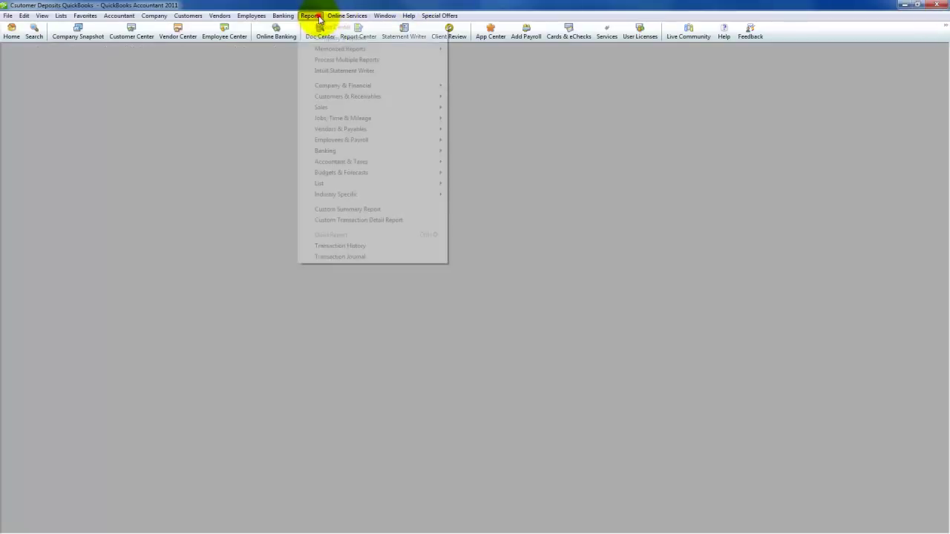
pyautogui.click(363, 219)
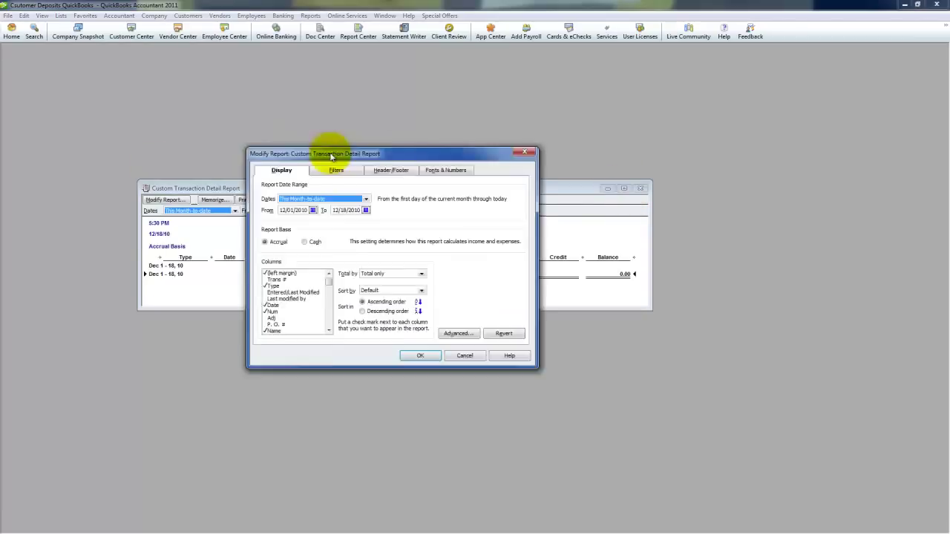
pyautogui.click(443, 170)
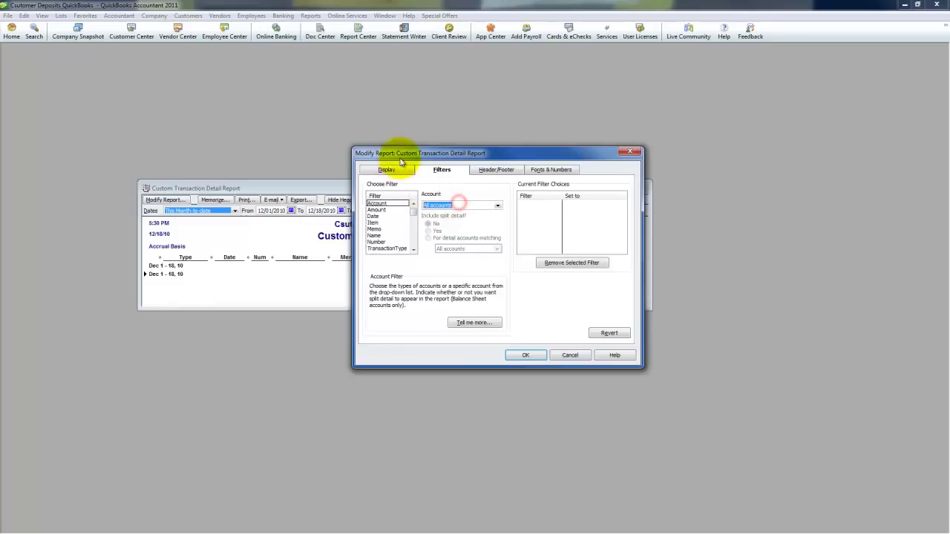
pyautogui.write('cu')
pyautogui.press('Tab')
# Step: Total the Custom Transaction Detail Report by Customer, generate it, and maximize it to examine the invoice and journal entries
pyautogui.click(387, 171)
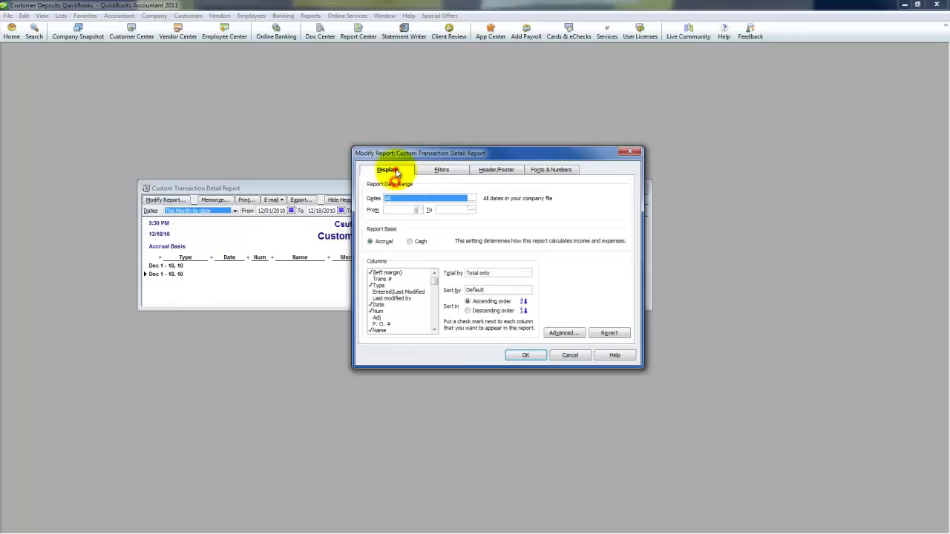
pyautogui.click(481, 273)
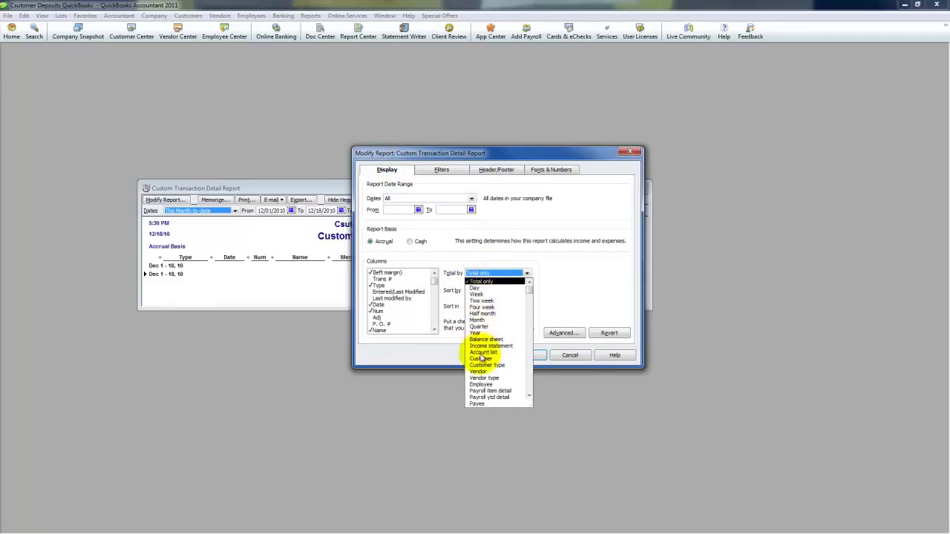
pyautogui.click(478, 358)
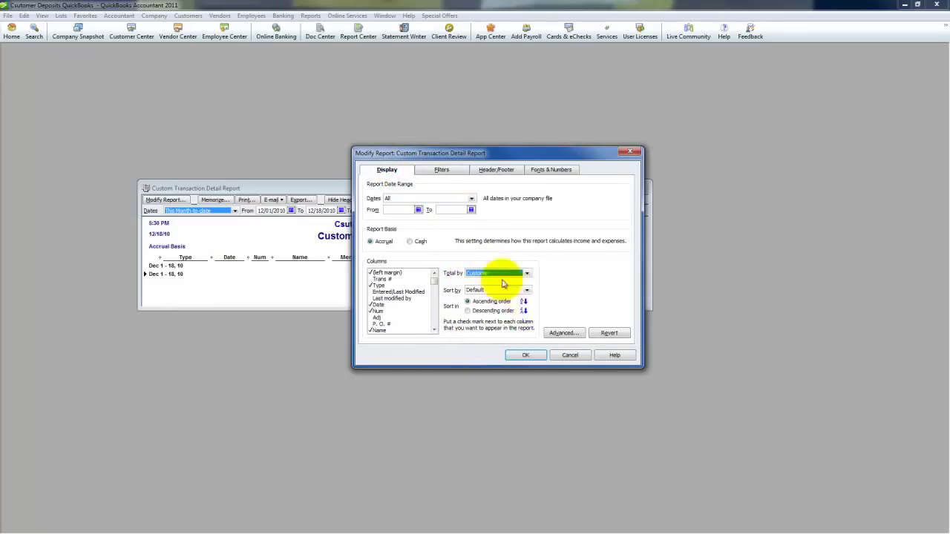
pyautogui.moveTo(434, 280); pyautogui.dragTo(434, 315)
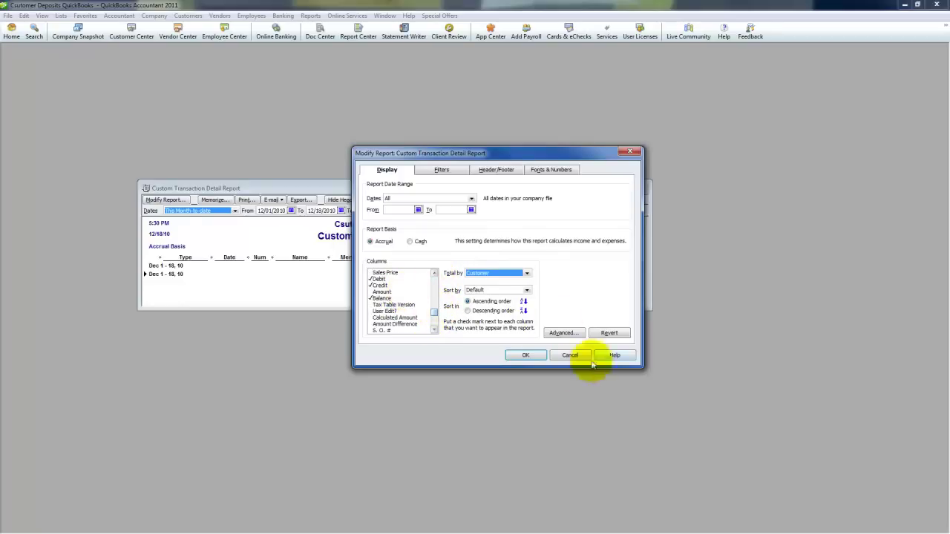
pyautogui.click(518, 355)
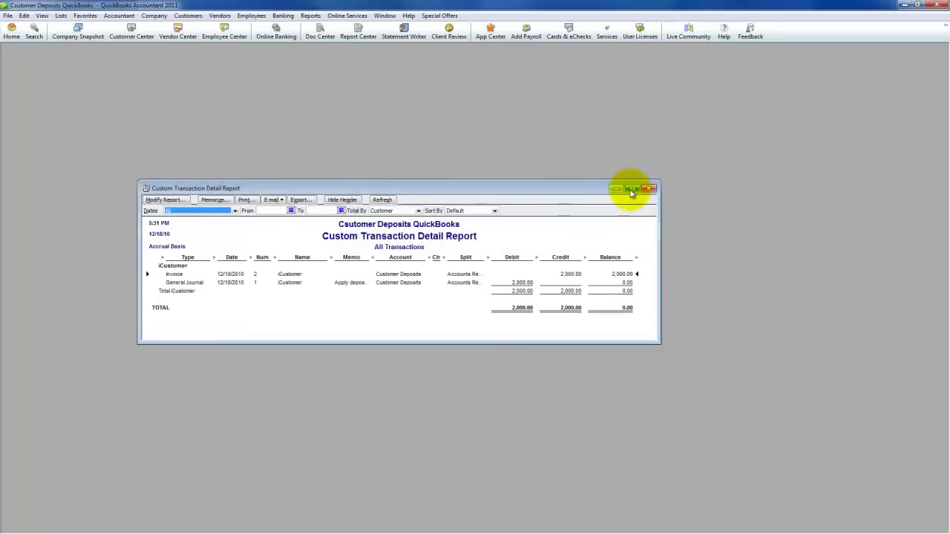
pyautogui.click(635, 191)
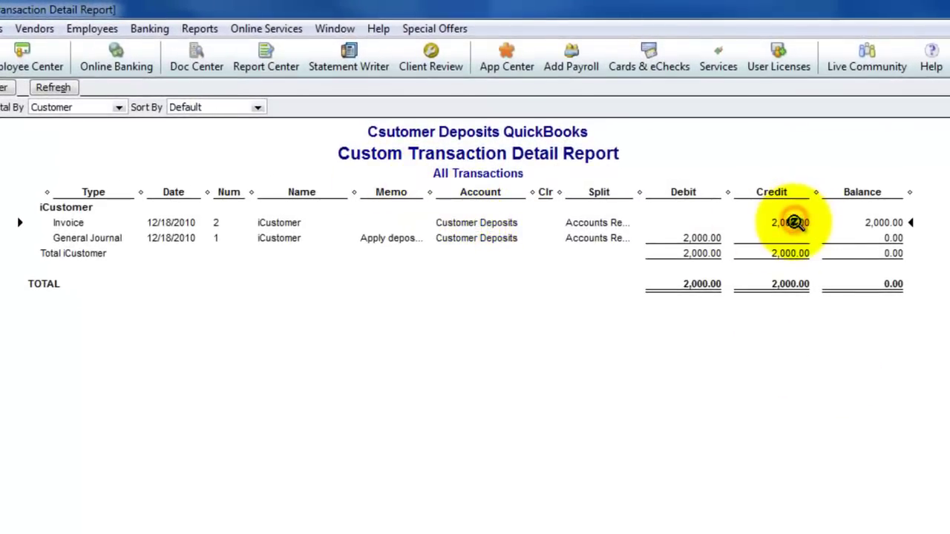
pyautogui.click(699, 239)
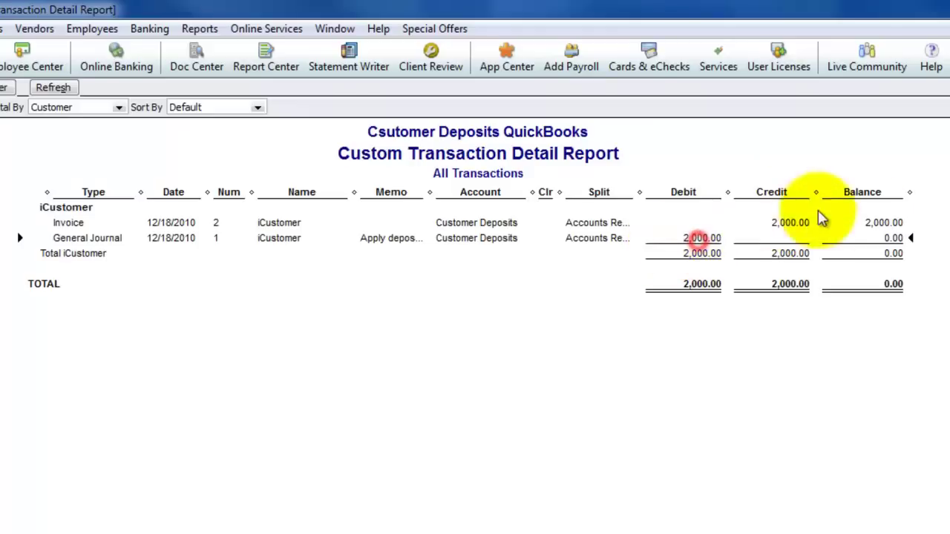